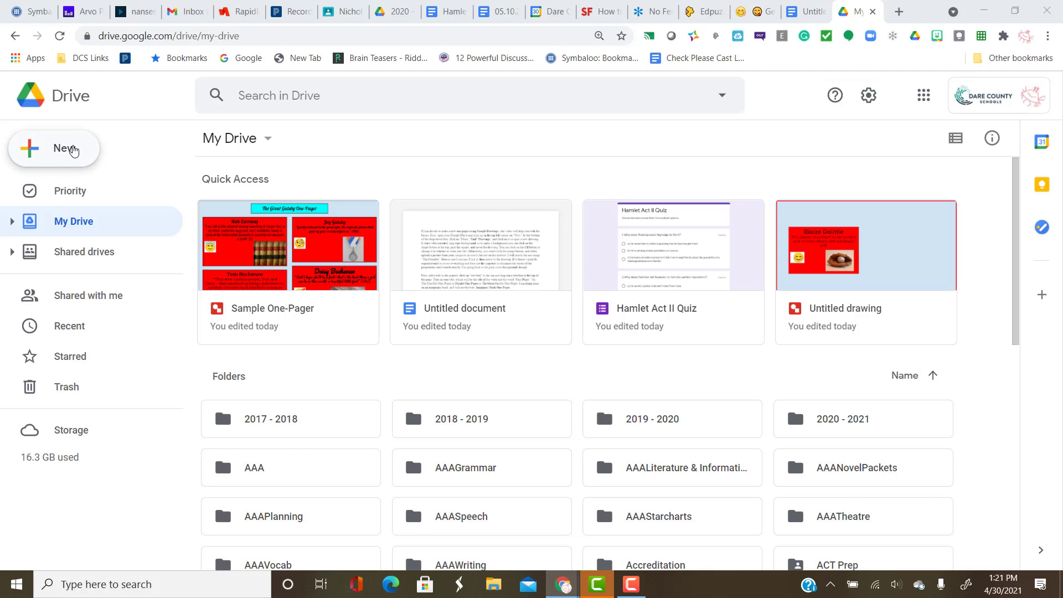
- Create a new Google Drawings file from My Drive
click(73, 150)
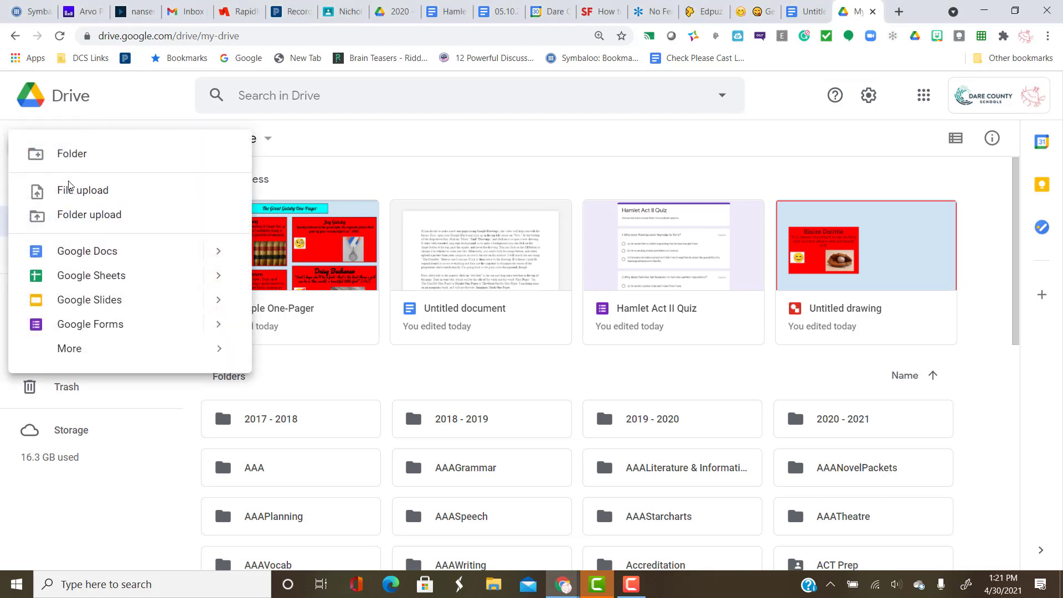
mouse_move(77, 352)
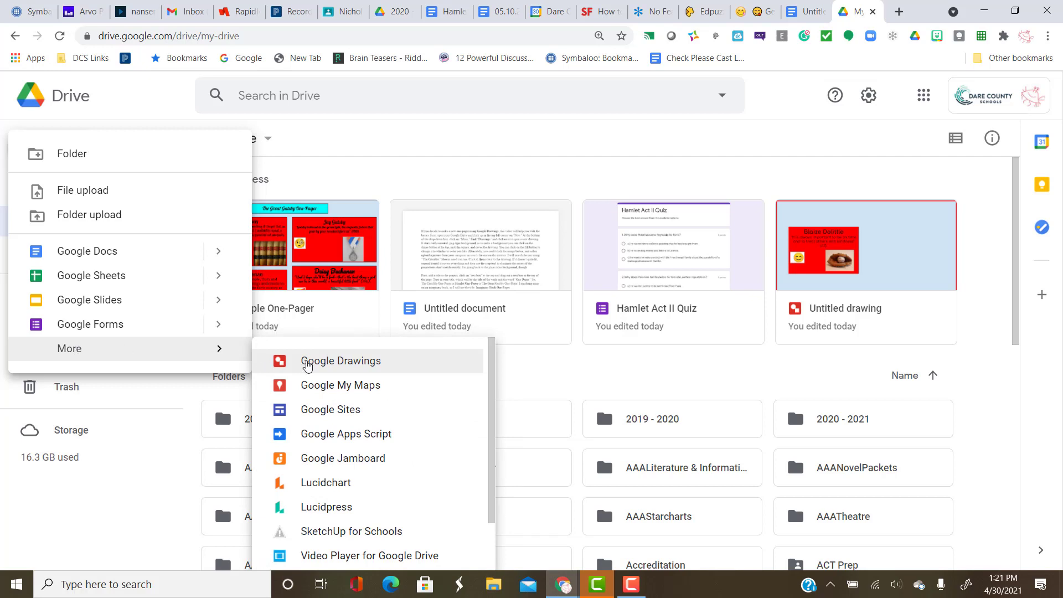
click(308, 364)
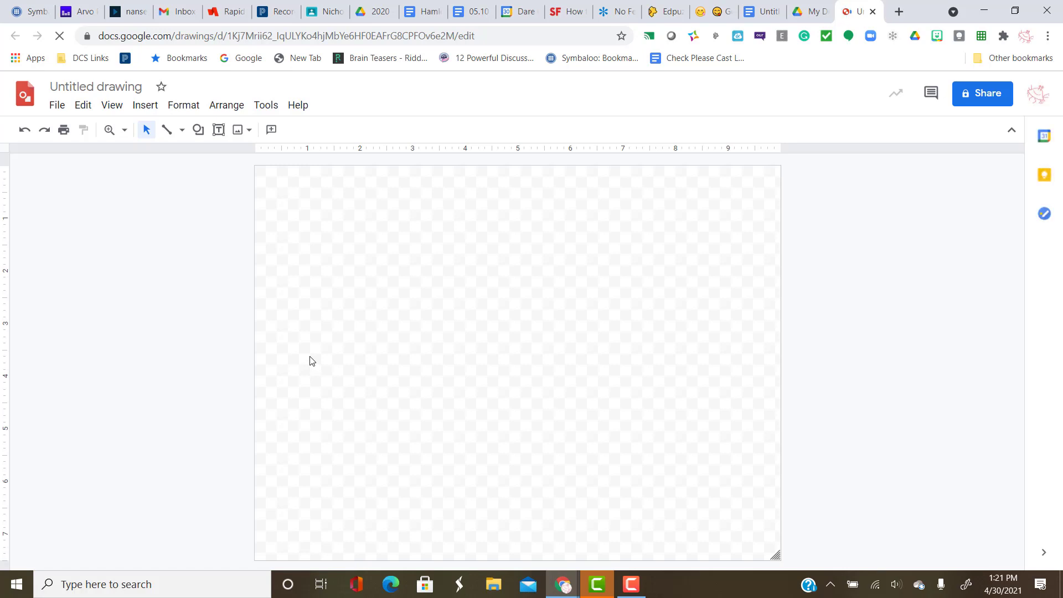
- Draw a rectangle that covers the whole blank canvas as a background
click(199, 130)
mouse_move(208, 154)
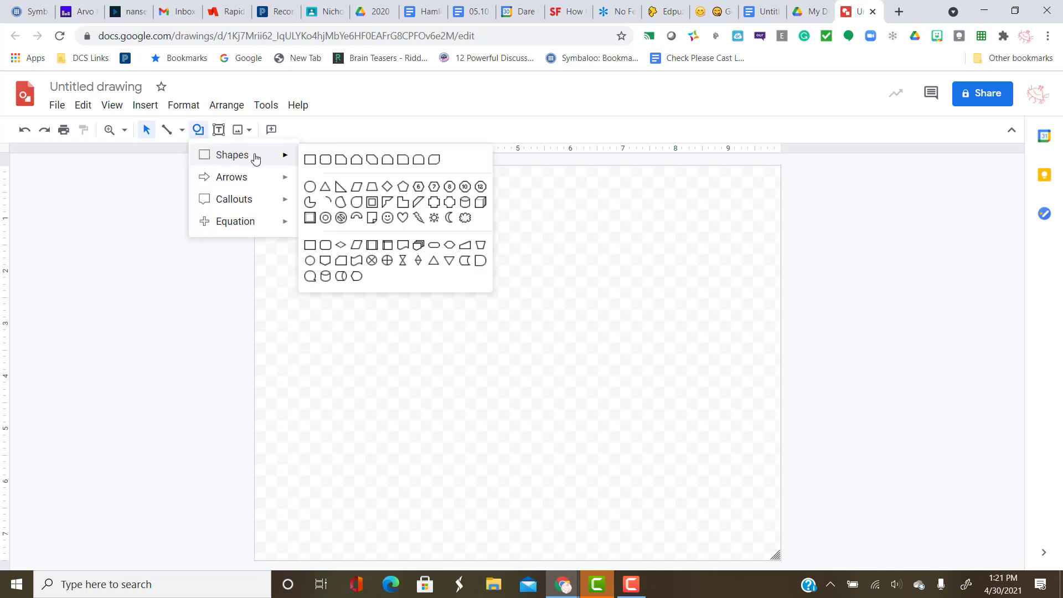
click(311, 160)
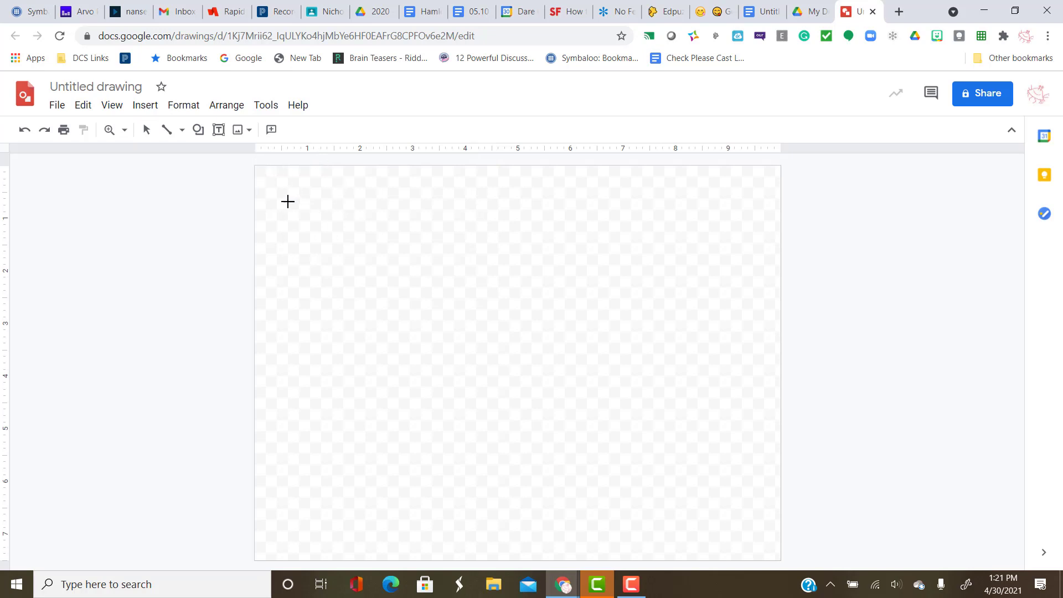
drag(256, 167, 779, 556)
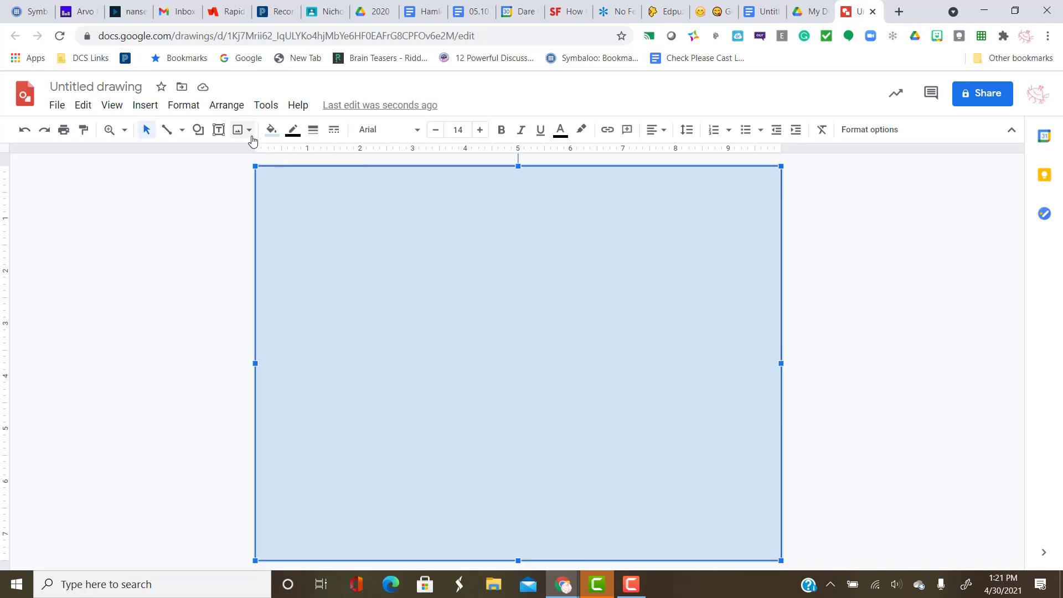
- Try a muted pink and a light blue fill on the background rectangle, and delete the rectangle
click(270, 131)
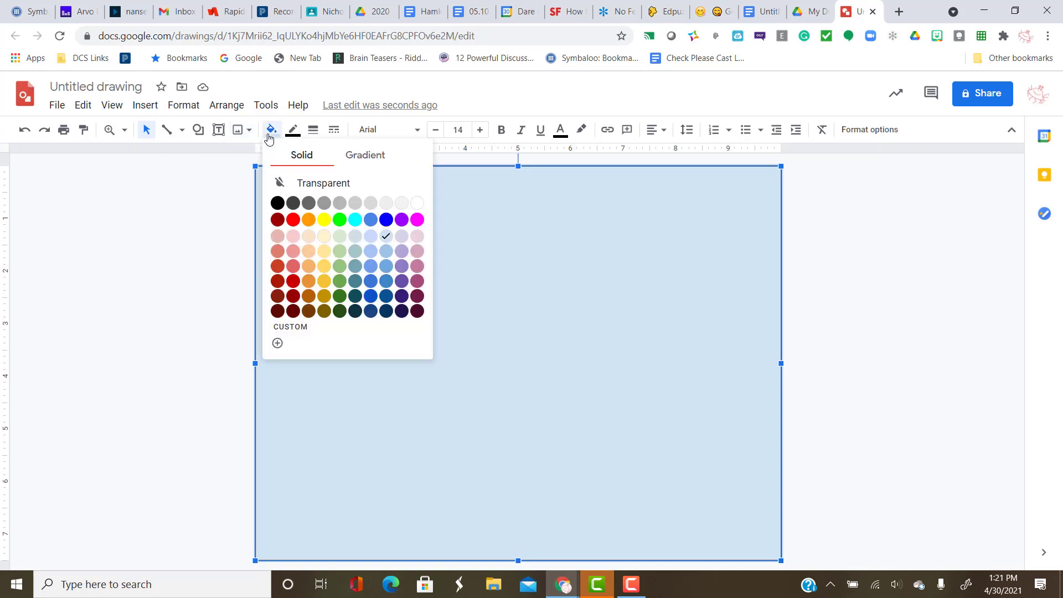
click(416, 268)
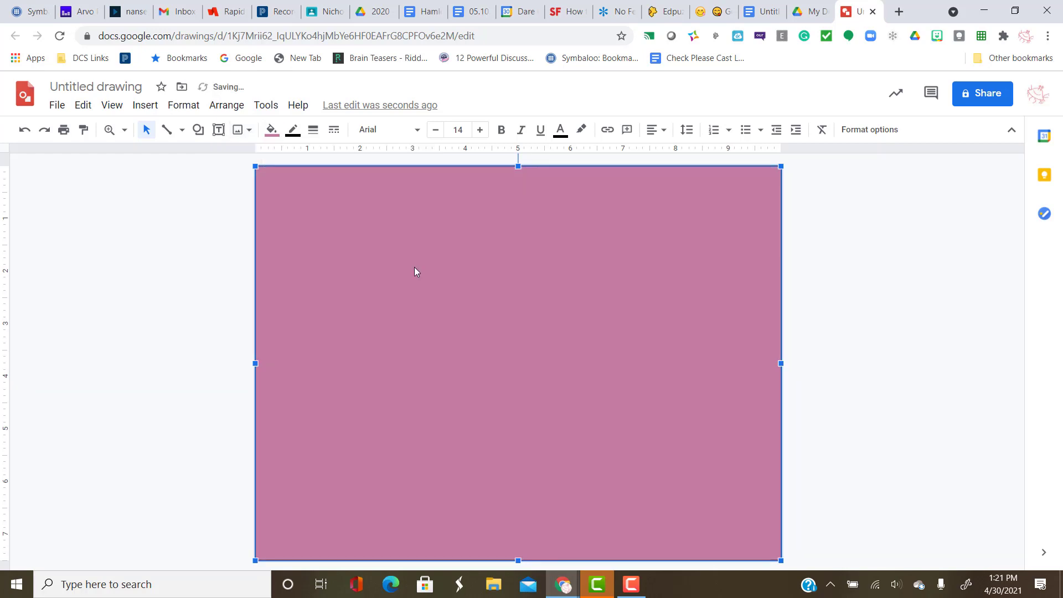
click(272, 131)
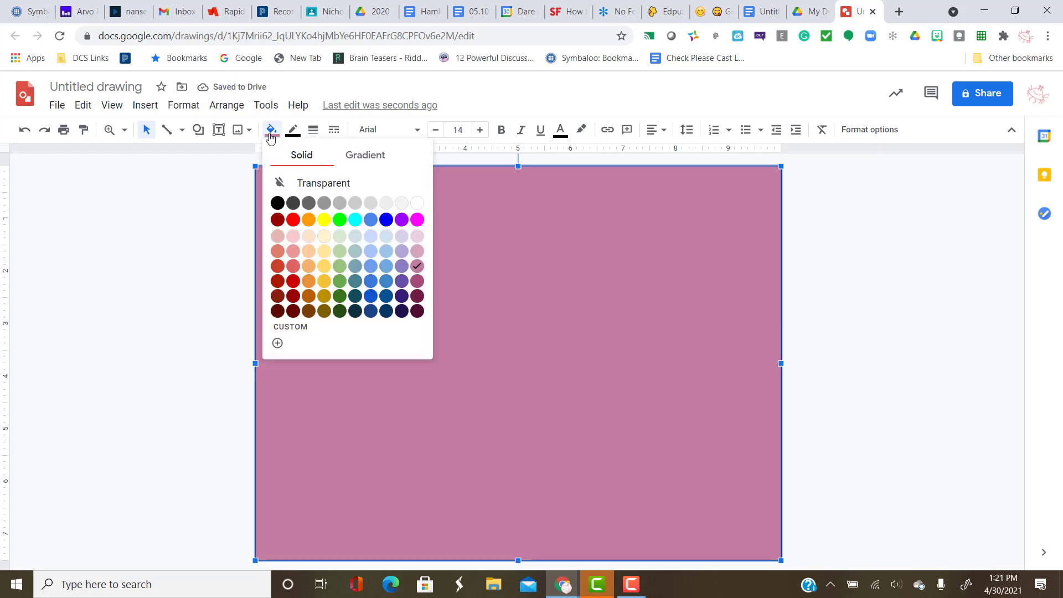
click(386, 251)
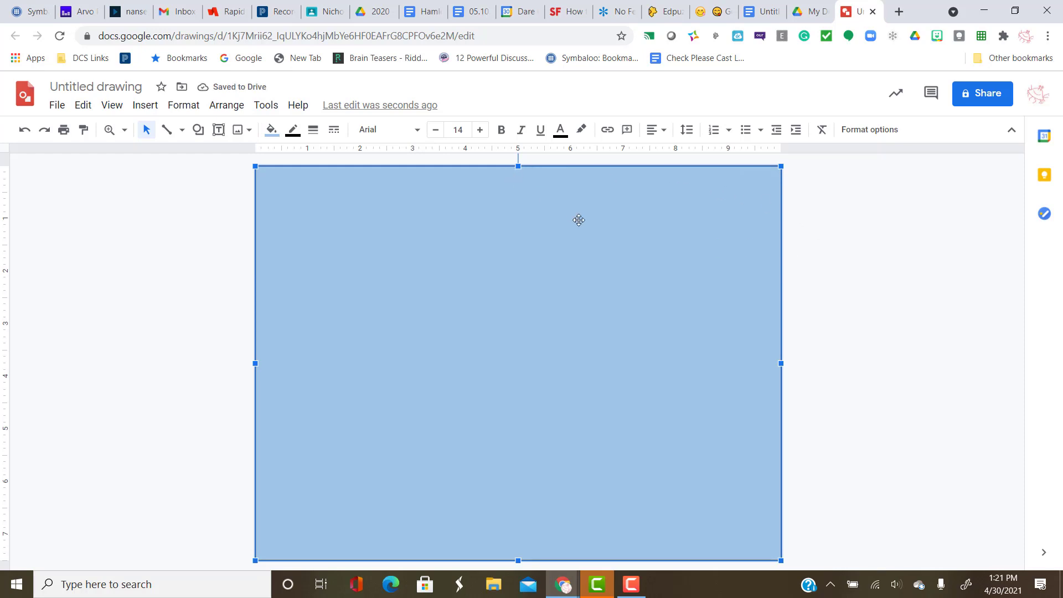
key(Delete)
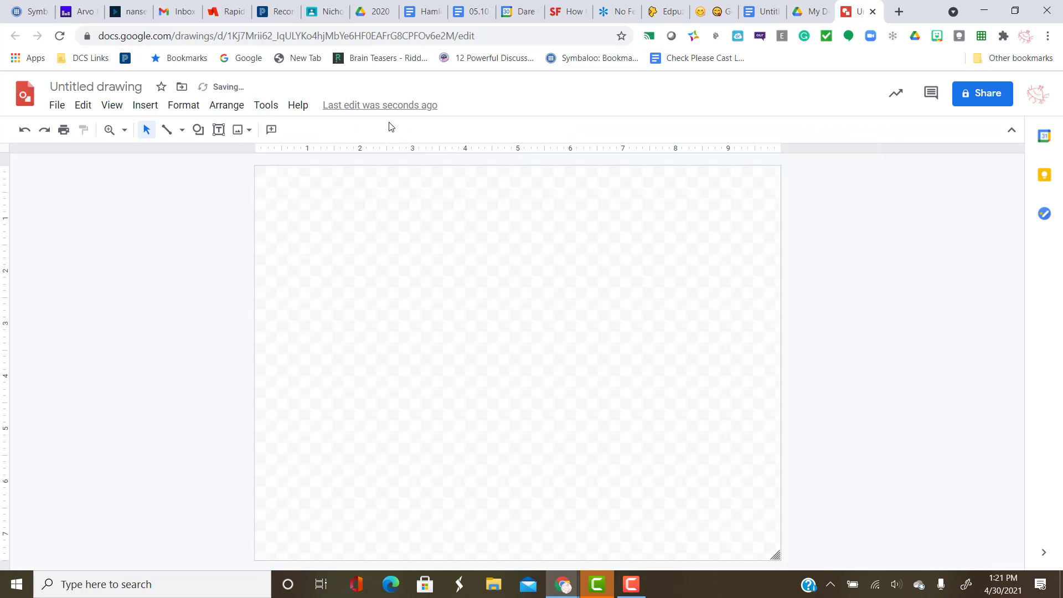
- Search the web for images of "The crucible" and insert the first result into the drawing
click(248, 135)
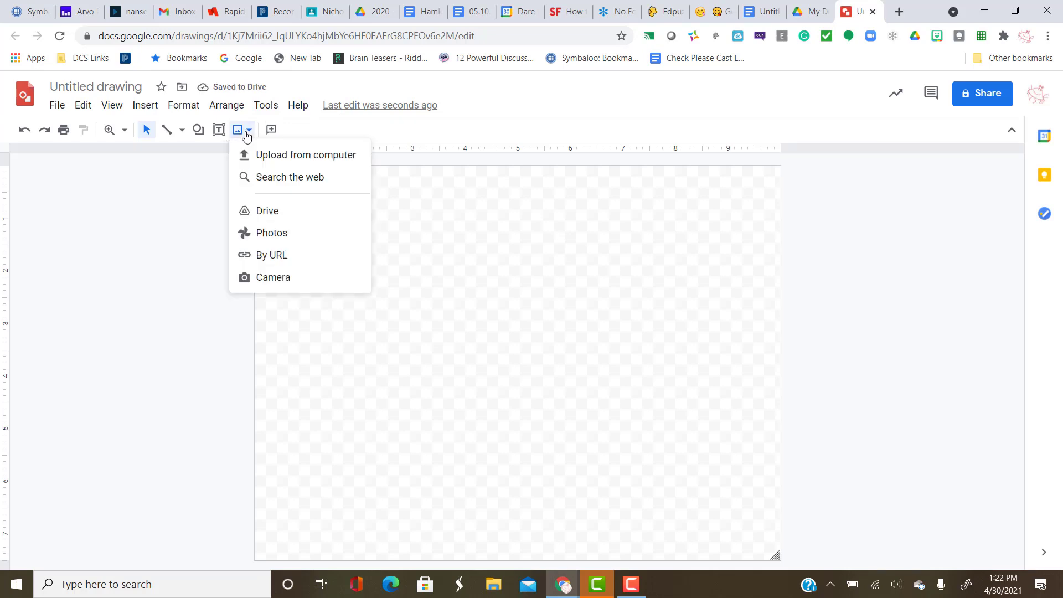
click(288, 187)
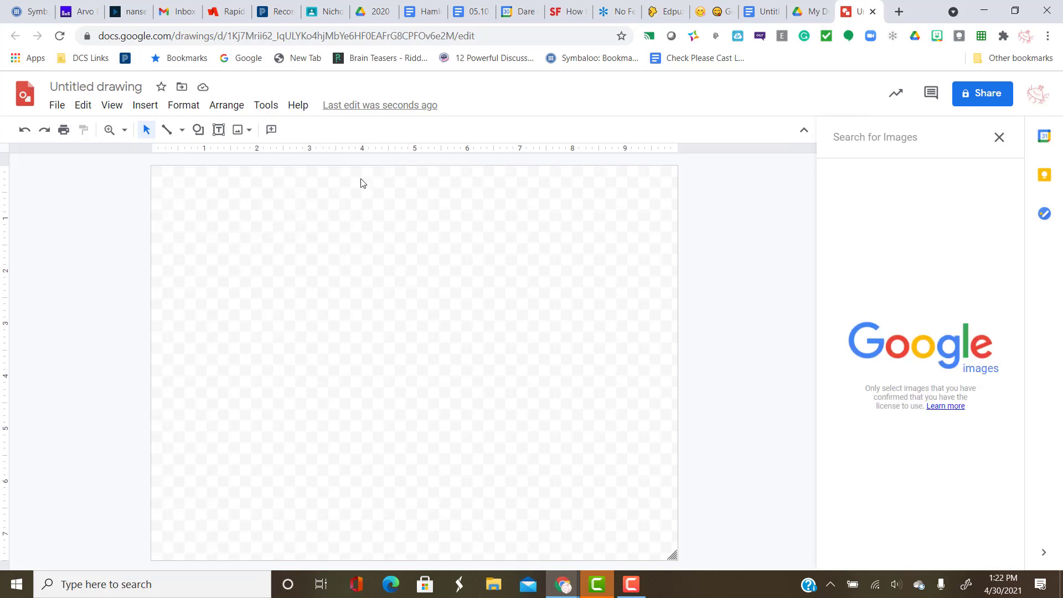
click(864, 139)
text(The cruc)
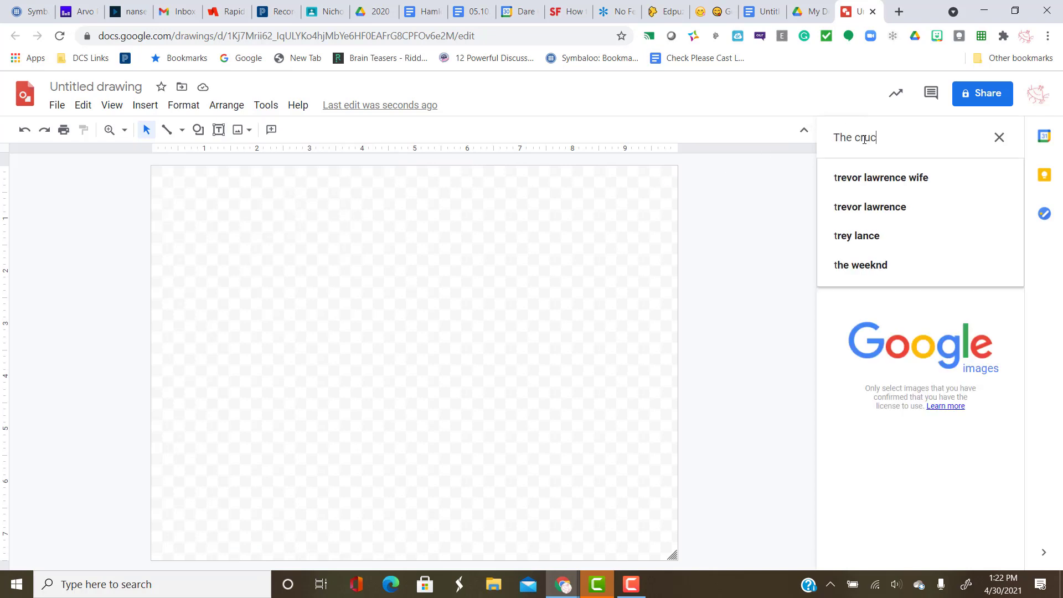
text(ible)
key(Return)
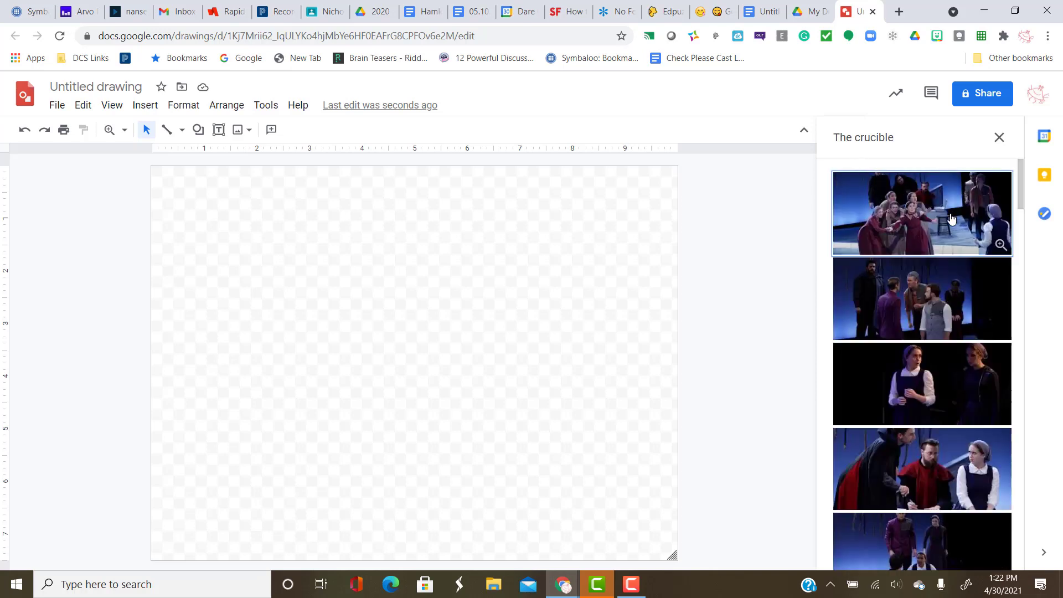
click(952, 218)
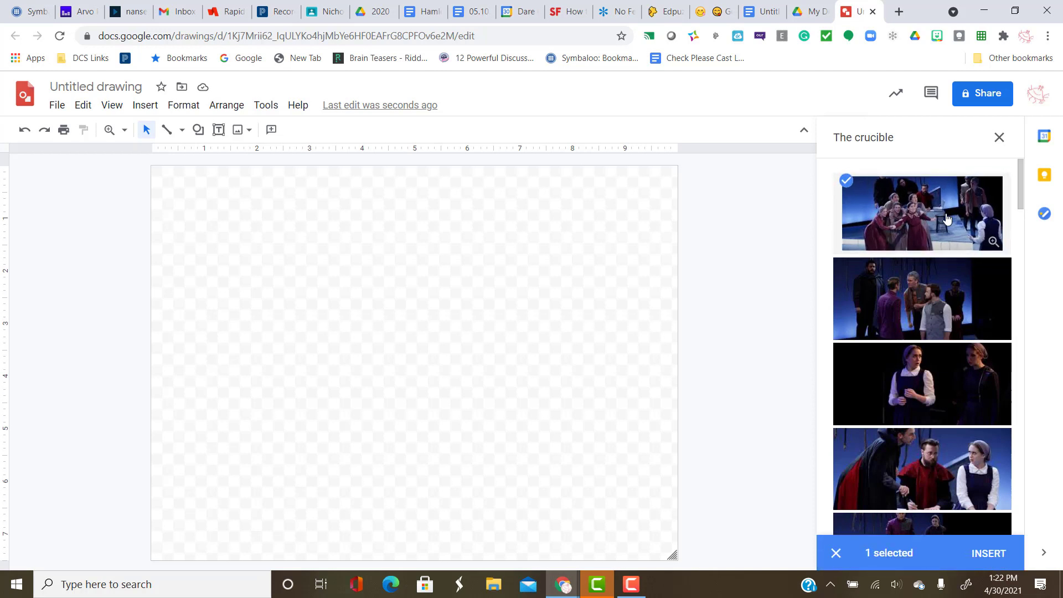
click(994, 553)
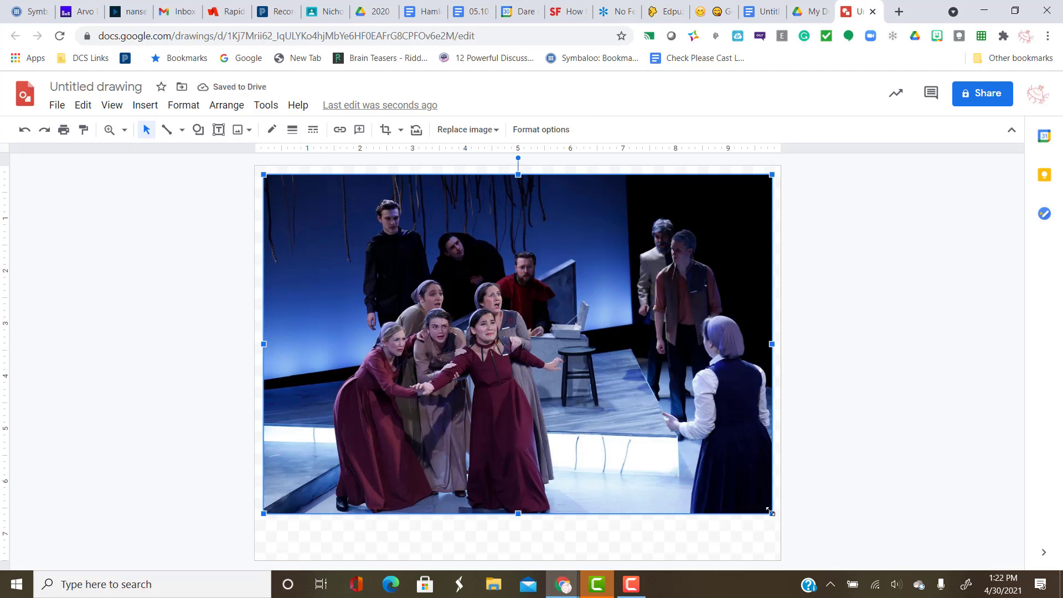
- Enlarge the inserted stage photo and move it so that it covers the whole canvas
drag(773, 176, 786, 165)
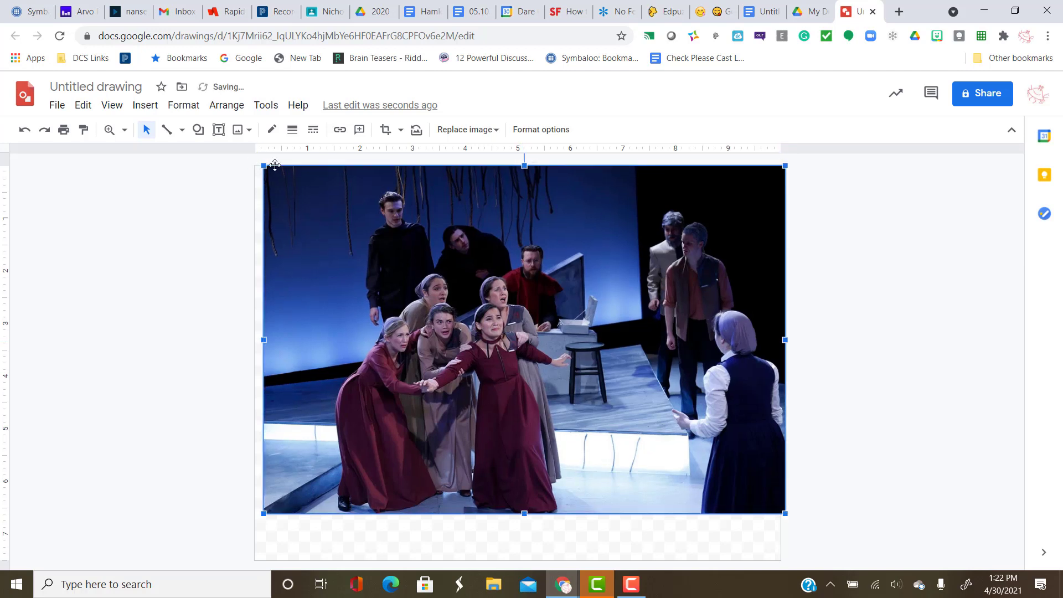
drag(263, 165, 255, 160)
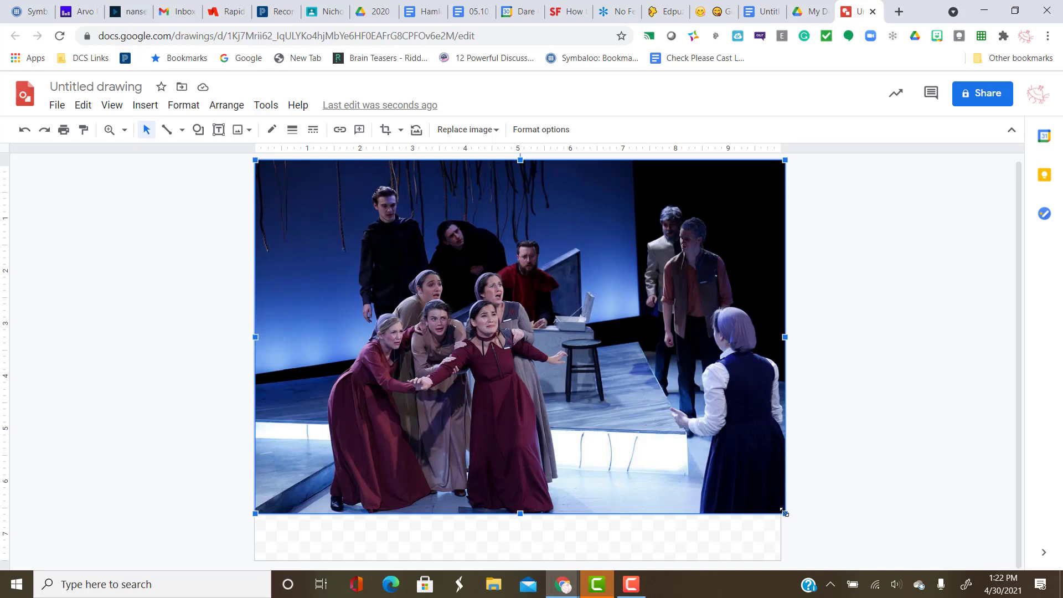
drag(785, 514, 823, 560)
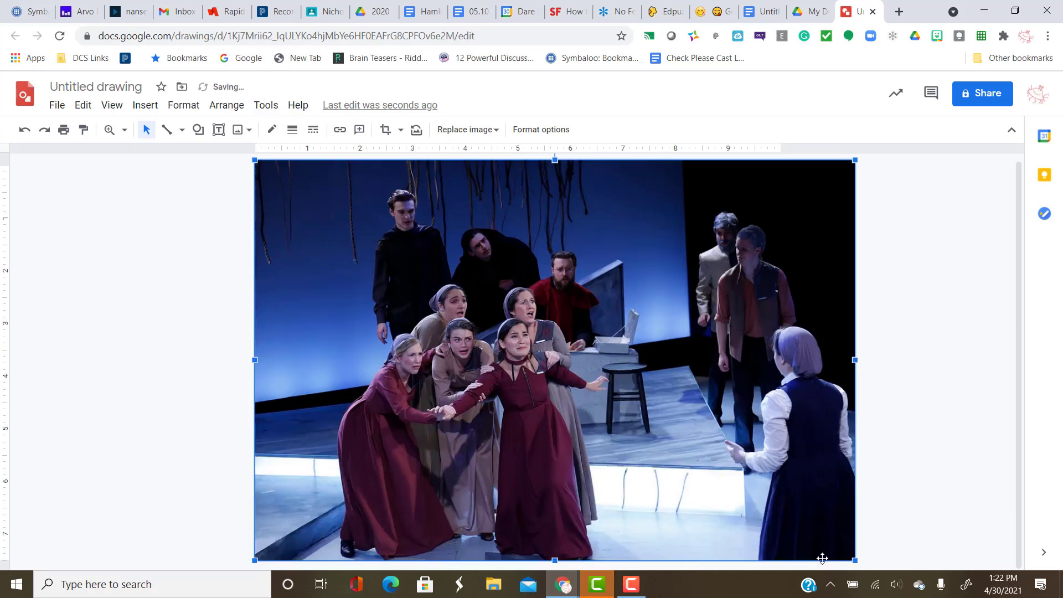
drag(803, 421, 723, 427)
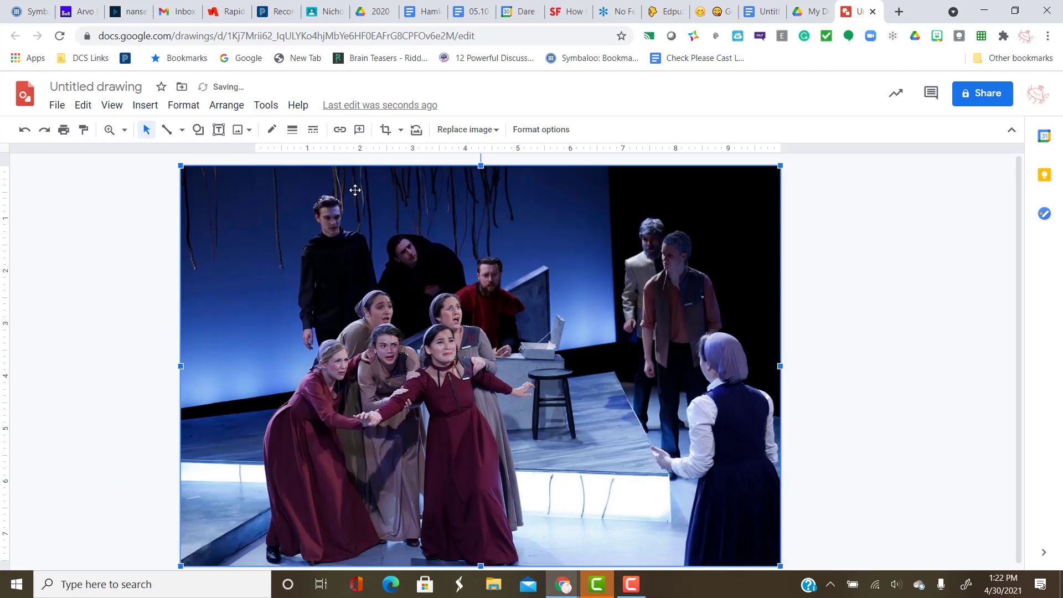
- Crop the photo's overhanging left side to the canvas edge, and delete the photo
click(386, 130)
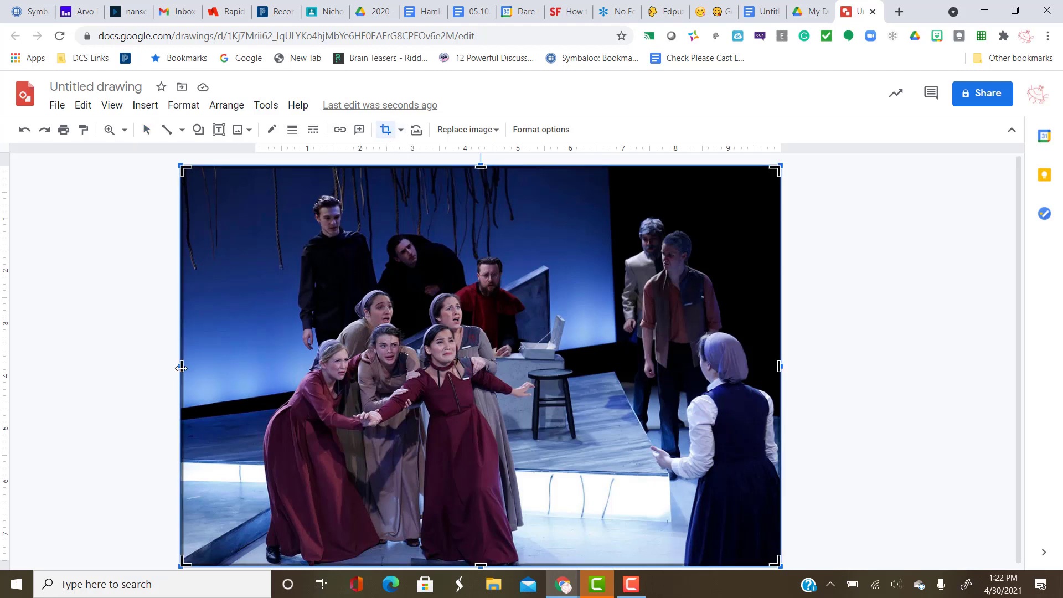
mouse_move(183, 367)
mouse_down()
mouse_move(275, 368)
mouse_move(256, 367)
mouse_up()
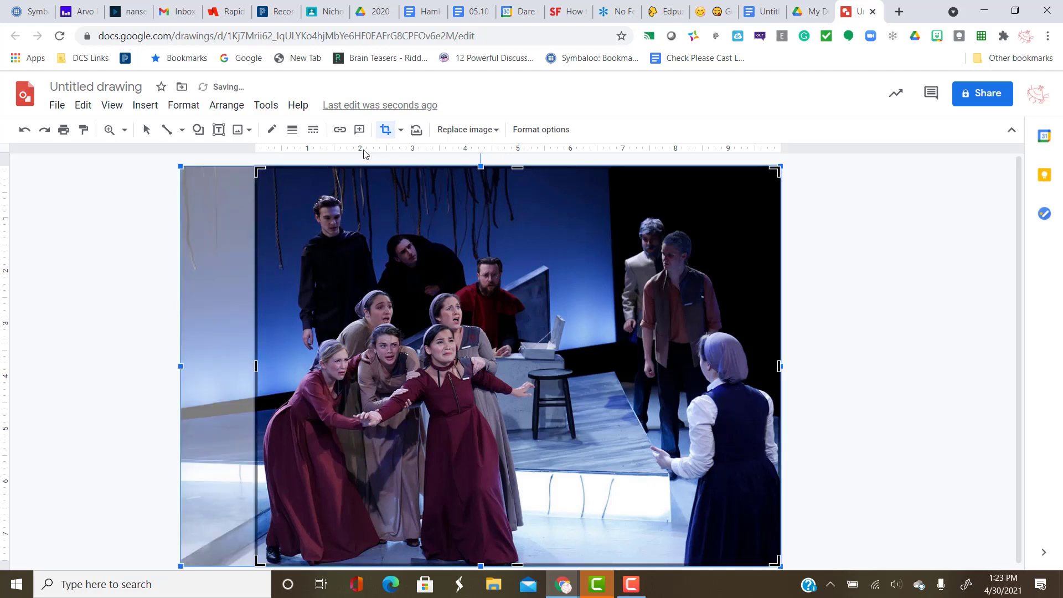
click(386, 131)
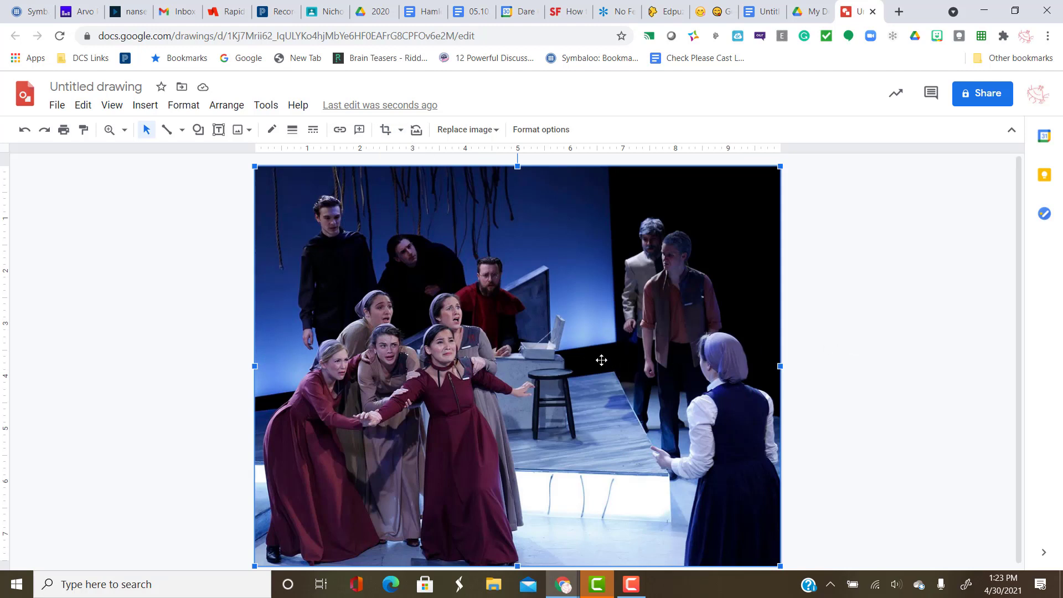
key(Delete)
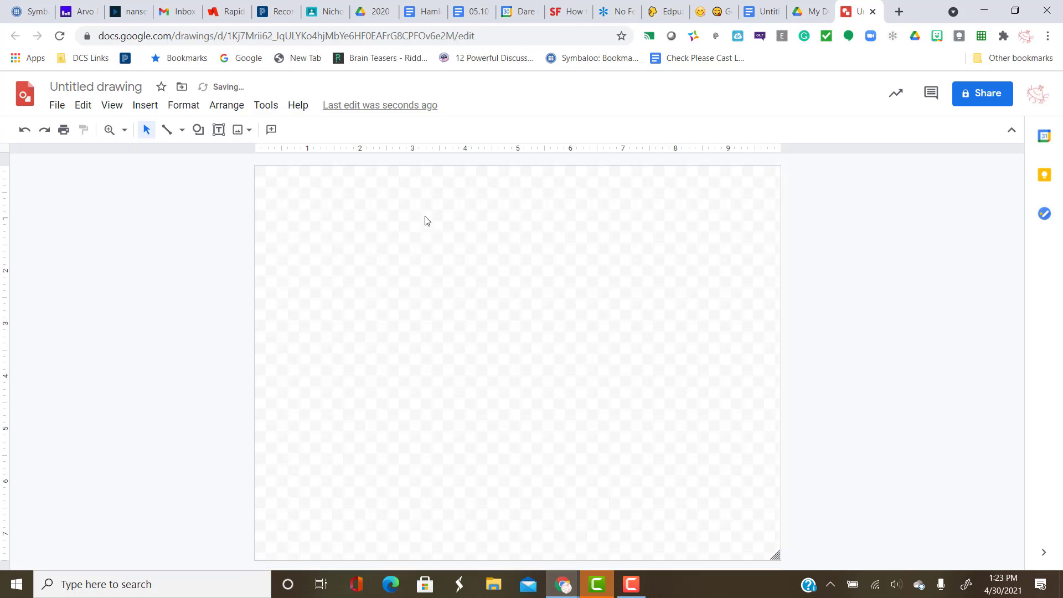
- Draw a plain rectangle from the canvas's top-left corner to its bottom-right corner as the background
click(203, 133)
mouse_move(208, 158)
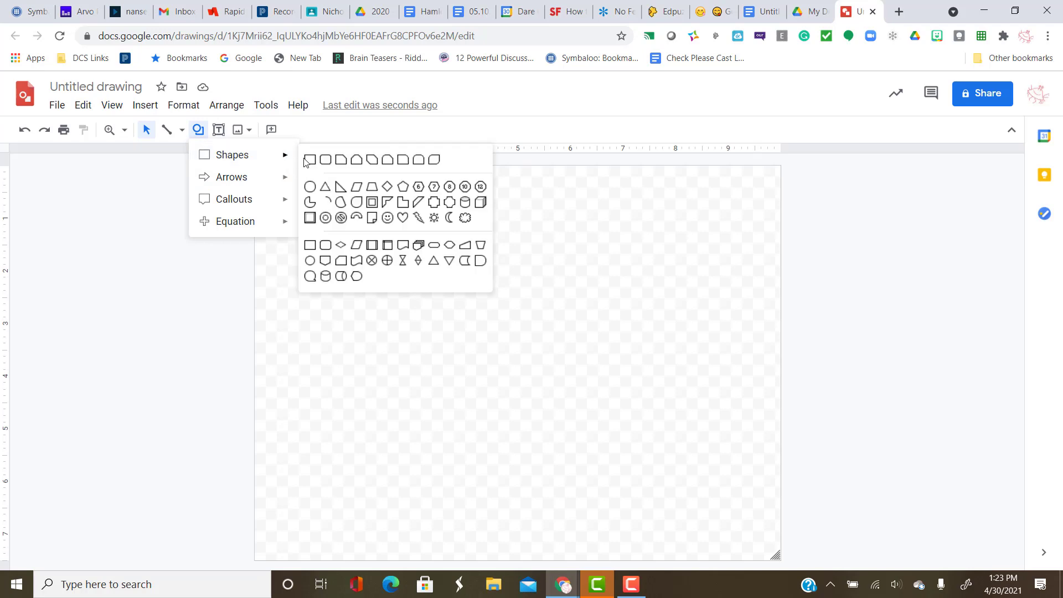
click(310, 160)
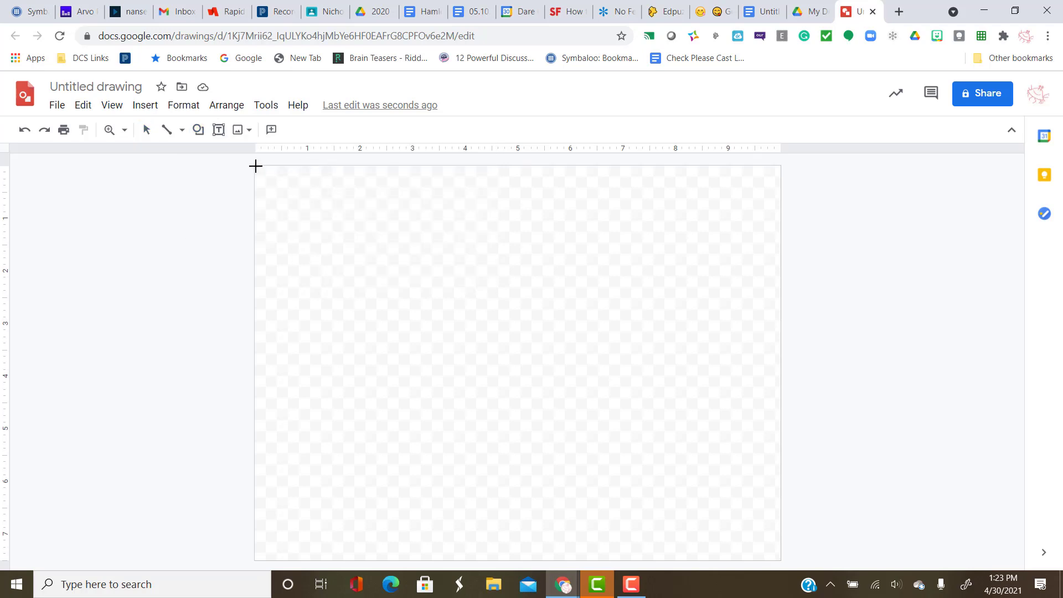
drag(256, 167, 783, 559)
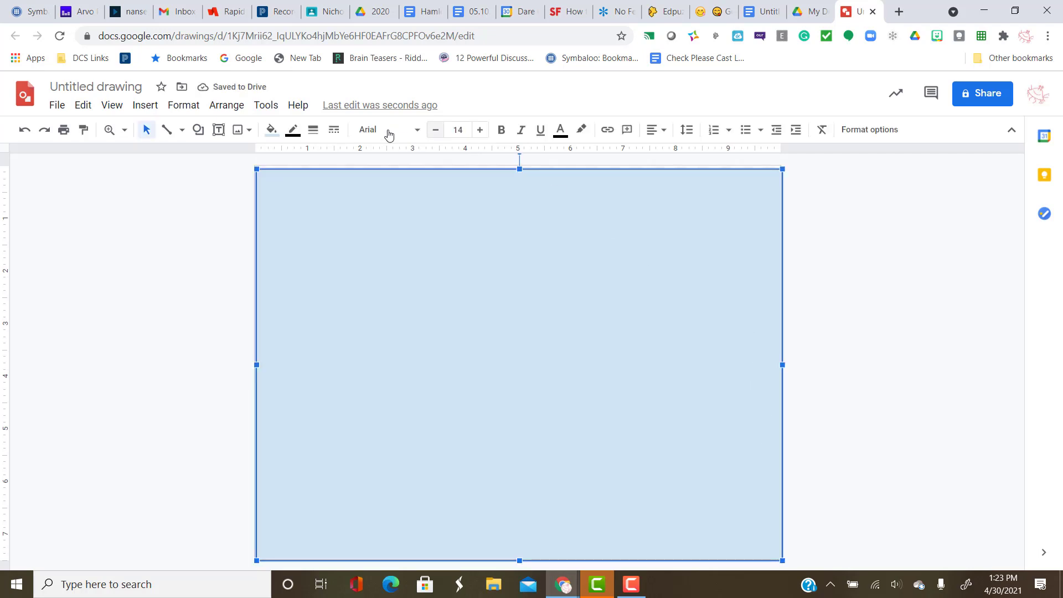
- Add a text box about 5 inches wide near the upper edge of the background rectangle, with centered text alignment
click(219, 131)
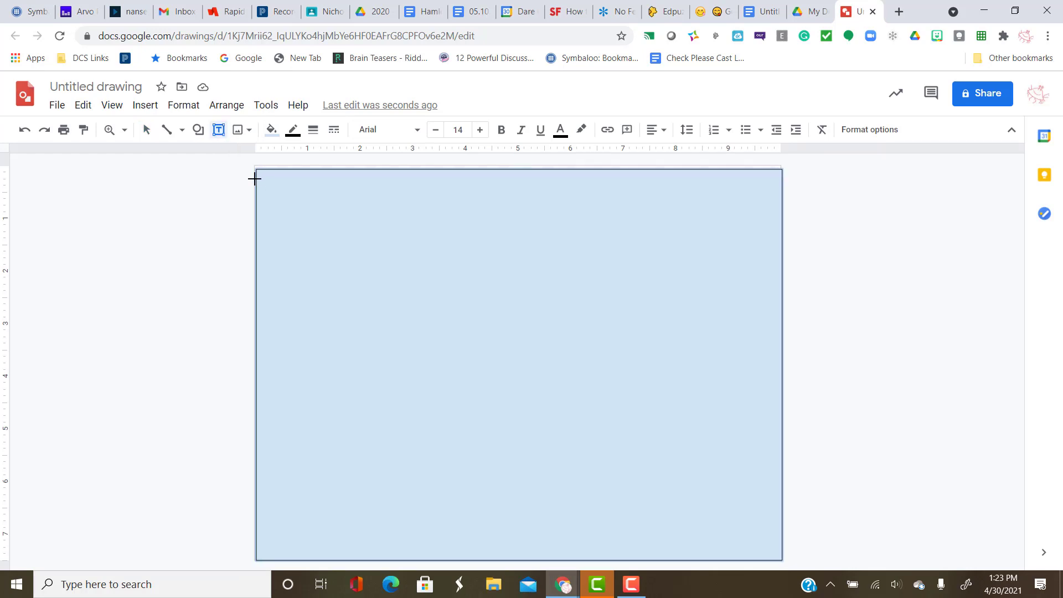
drag(368, 184, 630, 217)
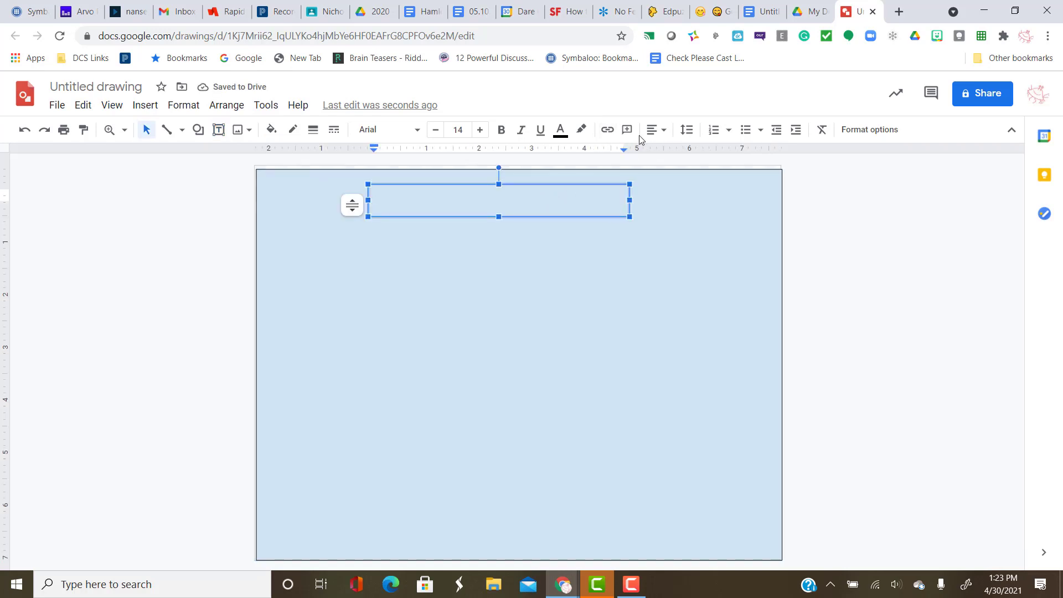
click(656, 130)
click(675, 152)
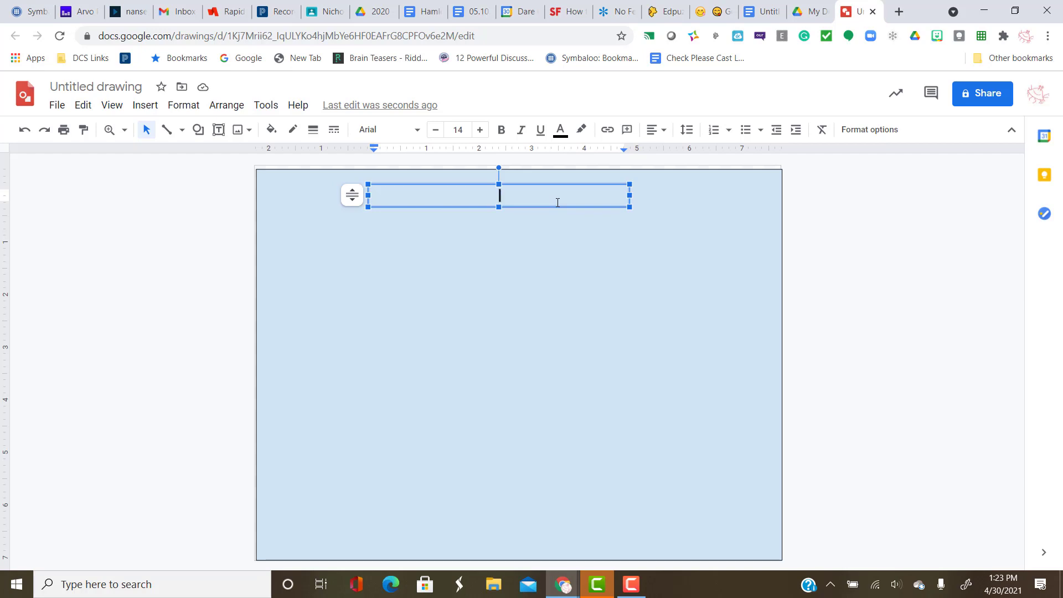
- Enter the title "Imaginary Book One-Pager" in the text box
text(Imaginary Book )
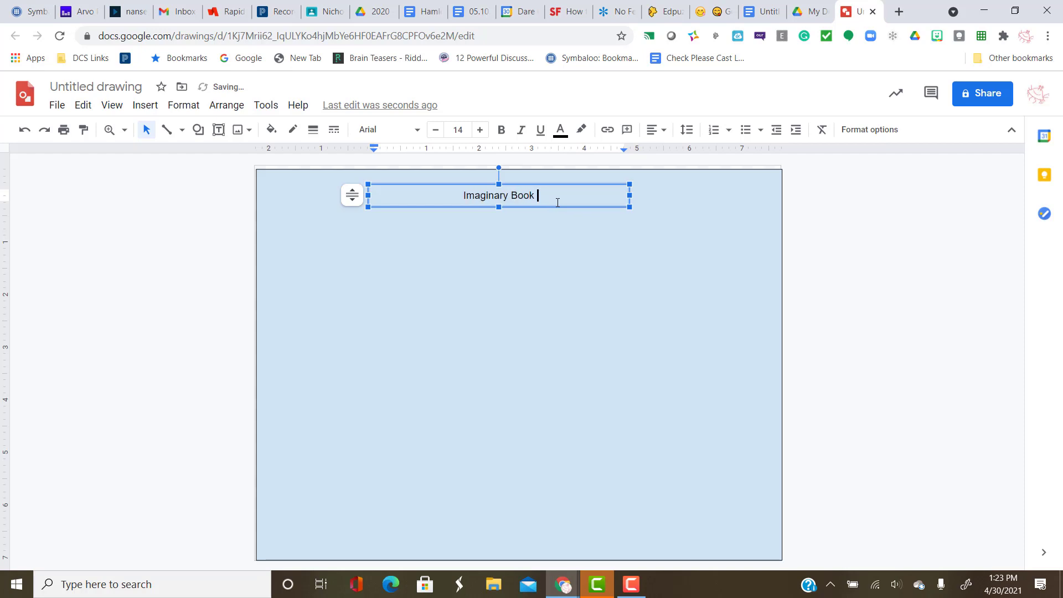
text(One)
key(BackSpace)
text(-)
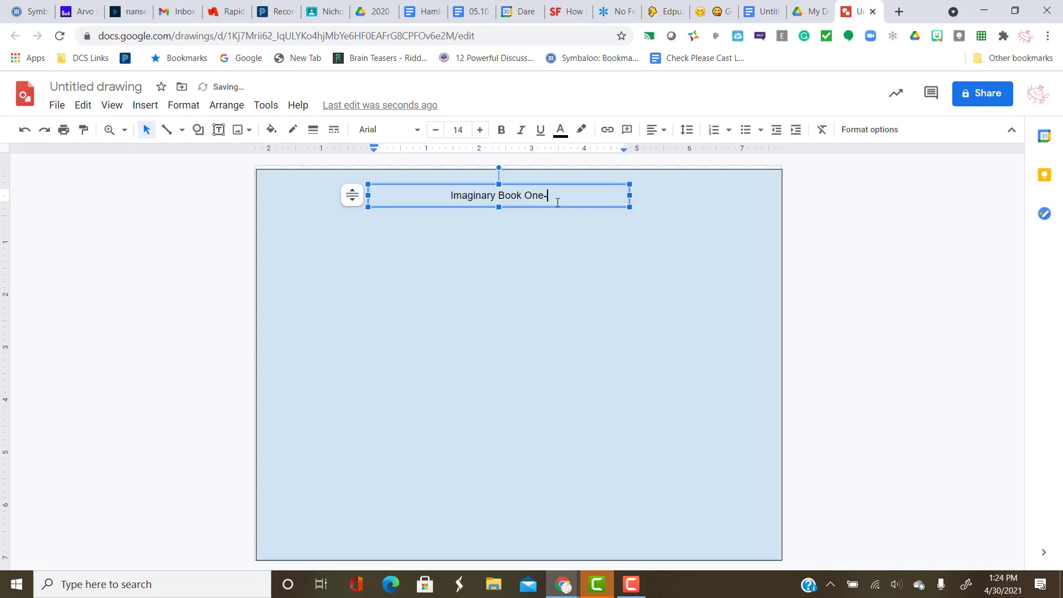
text(Pager)
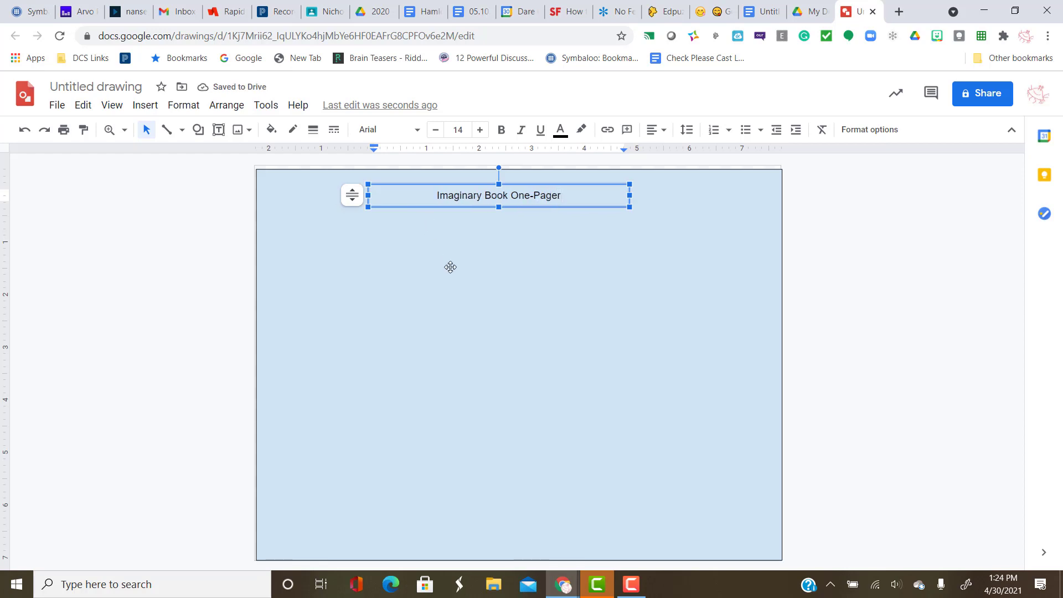
- Set the font size of the title "Imaginary Book One-Pager" to 21
drag(430, 194, 562, 192)
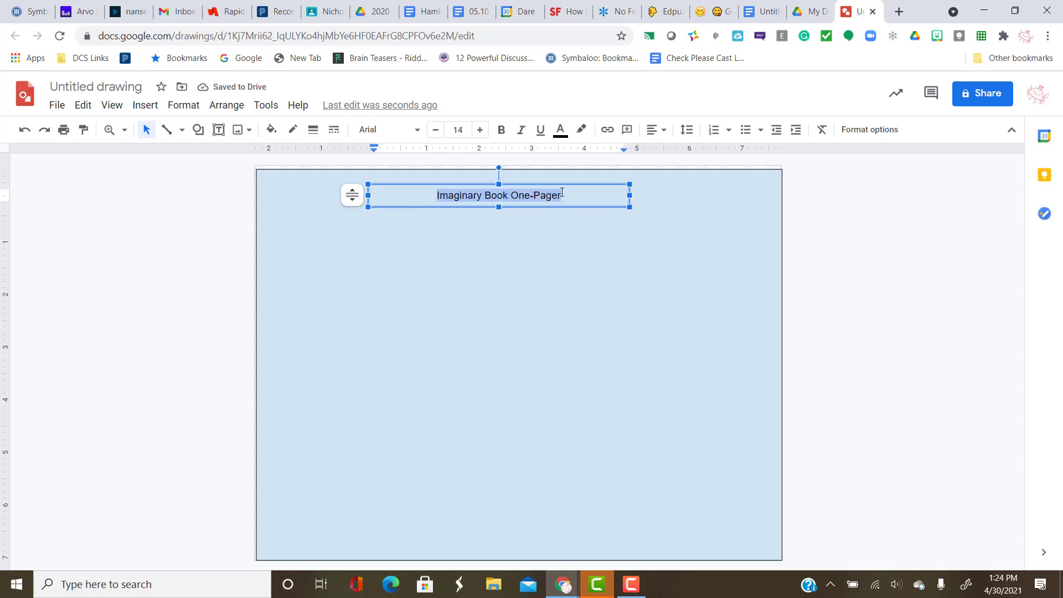
click(483, 131)
click(483, 130)
click(482, 131)
click(483, 131)
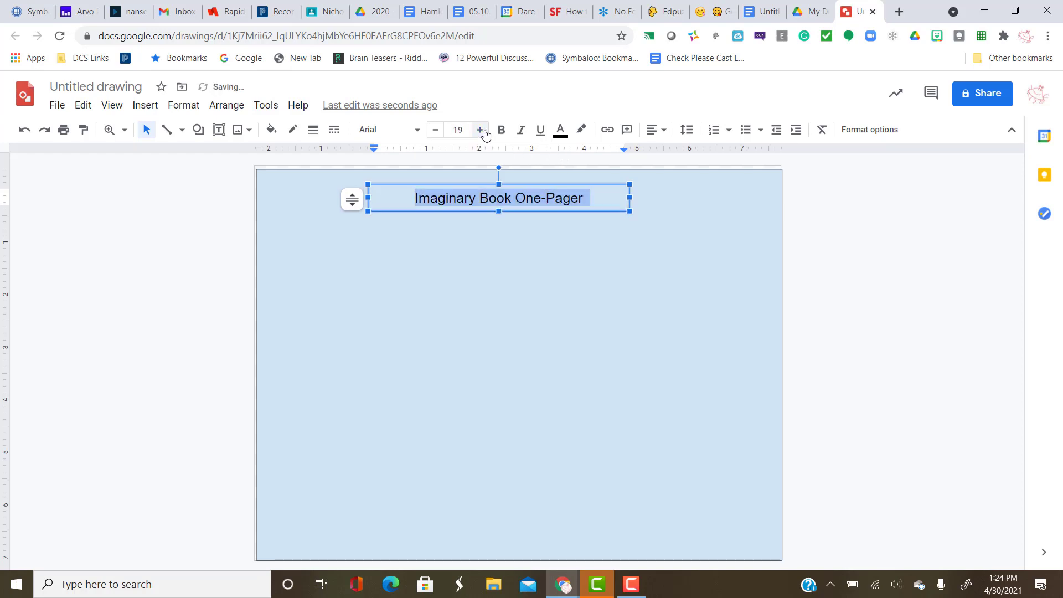
click(483, 131)
click(483, 131)
click(483, 130)
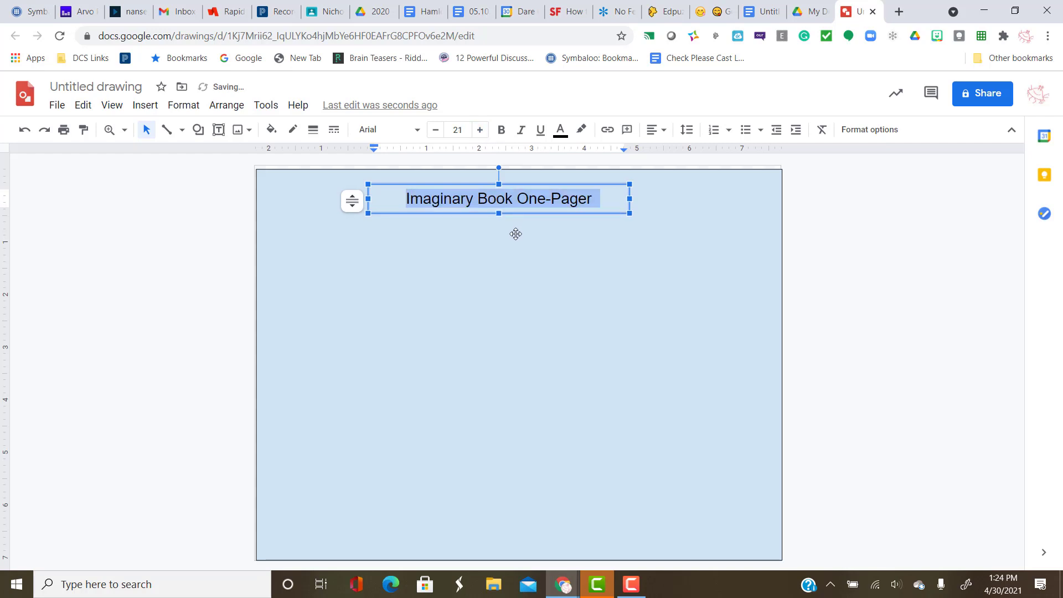
click(516, 234)
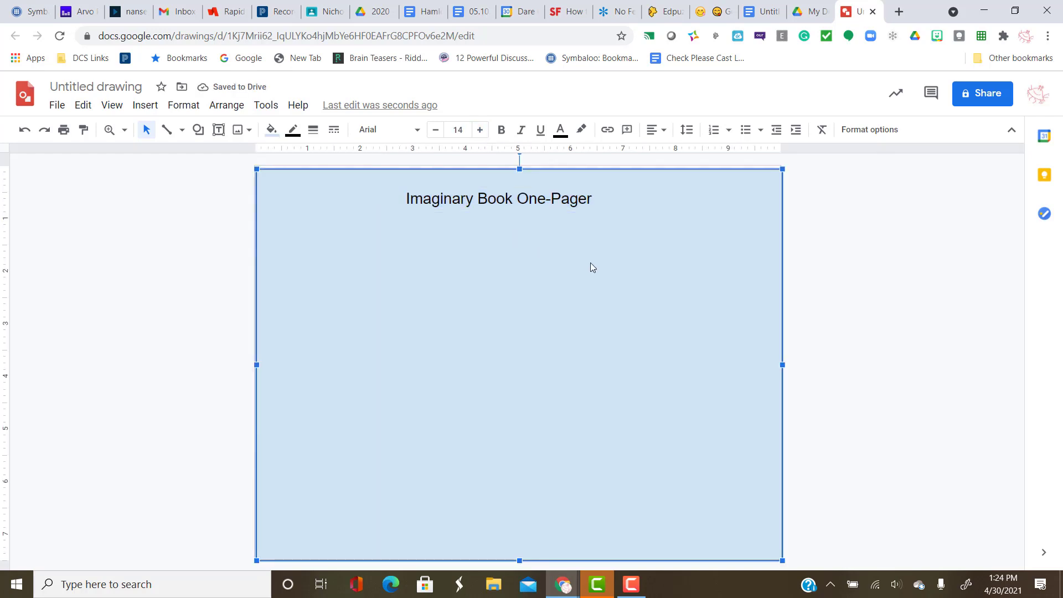
- Add a text box about 4 inches wide and 2 inches tall below the title's left side, filled with solid red
click(218, 131)
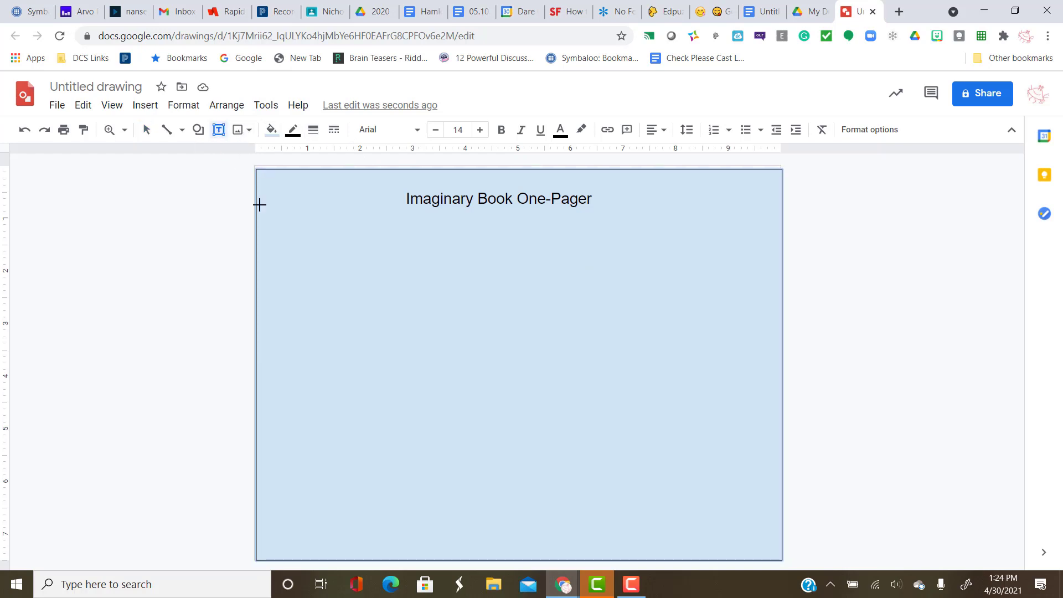
drag(286, 228, 495, 336)
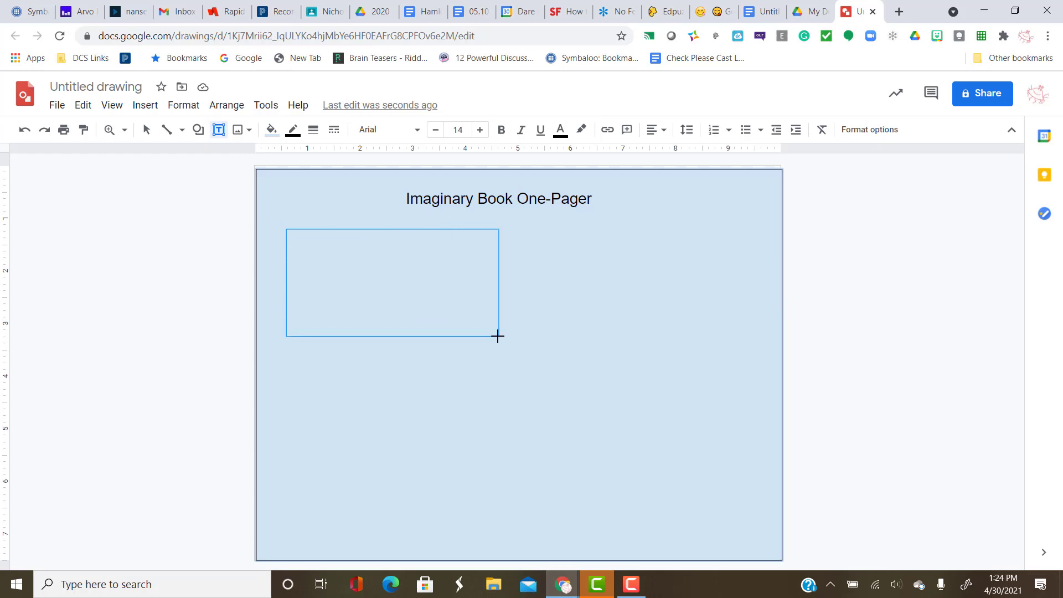
drag(498, 336, 498, 336)
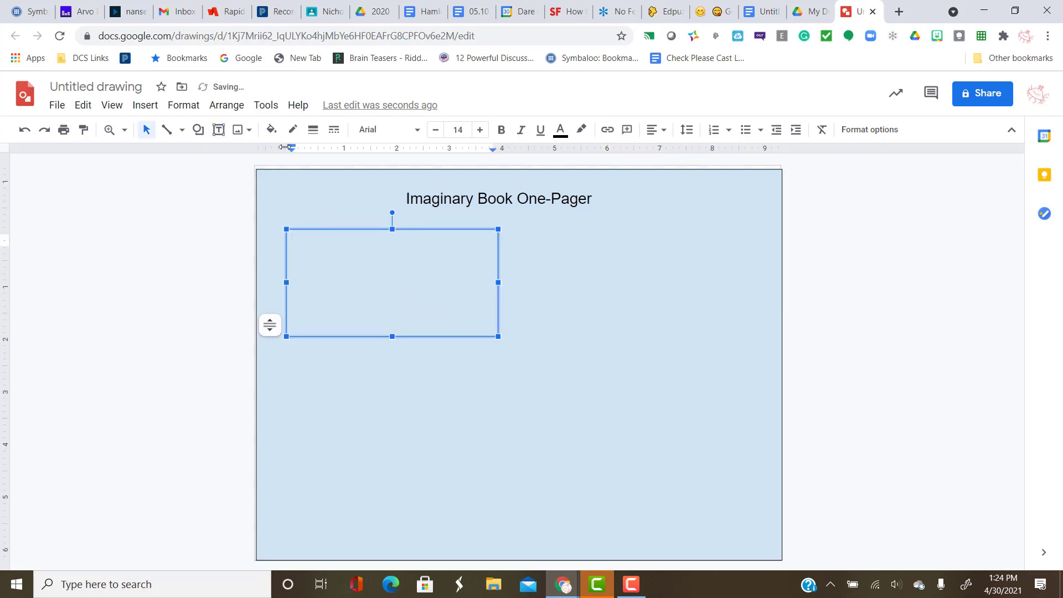
click(272, 132)
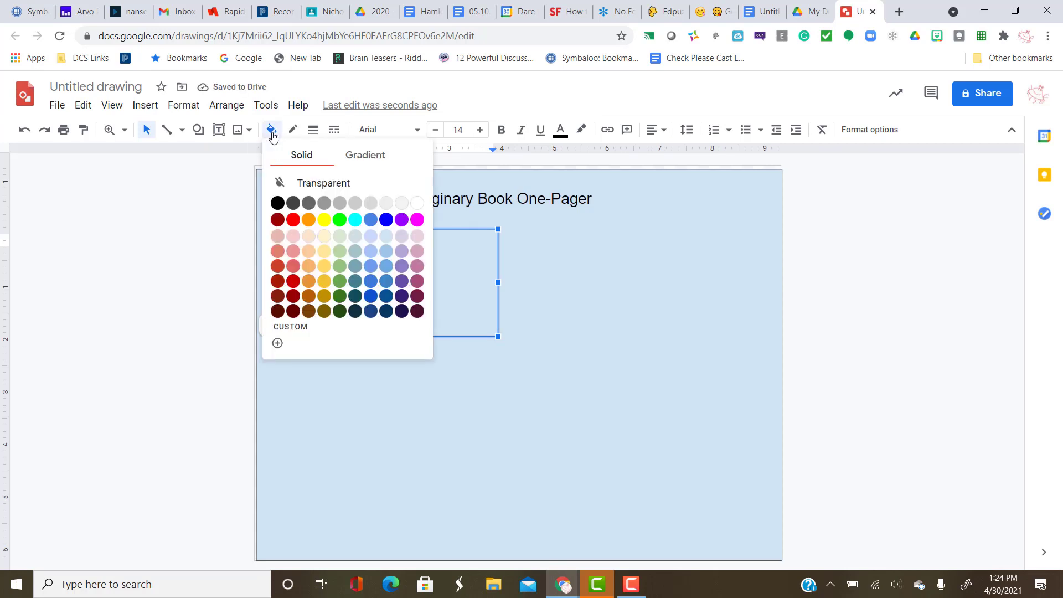
click(292, 221)
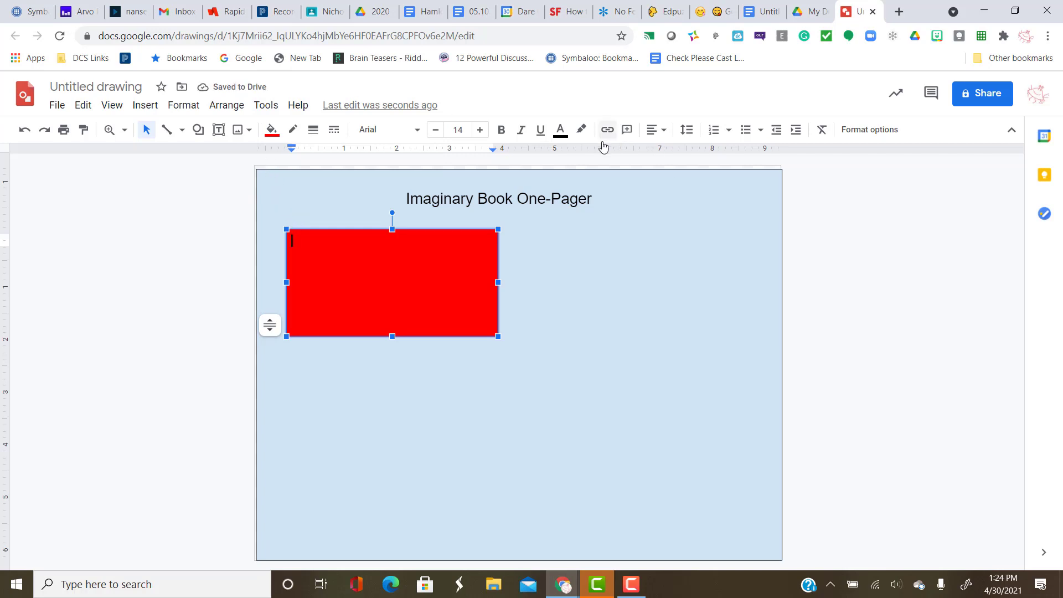
- Center the text alignment in the red text box and set its font to Comfortaa
click(657, 130)
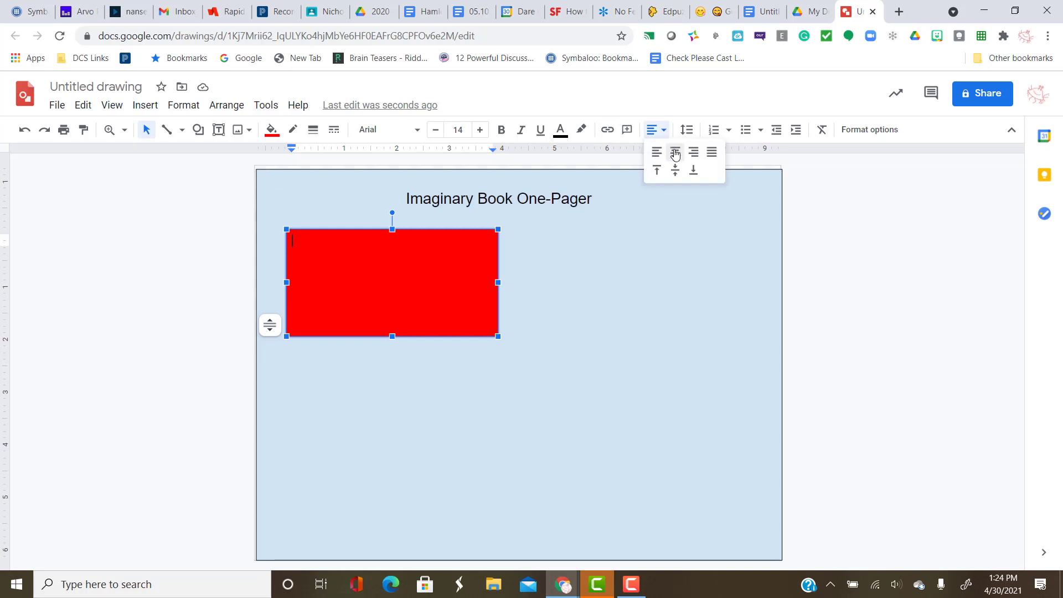
click(675, 153)
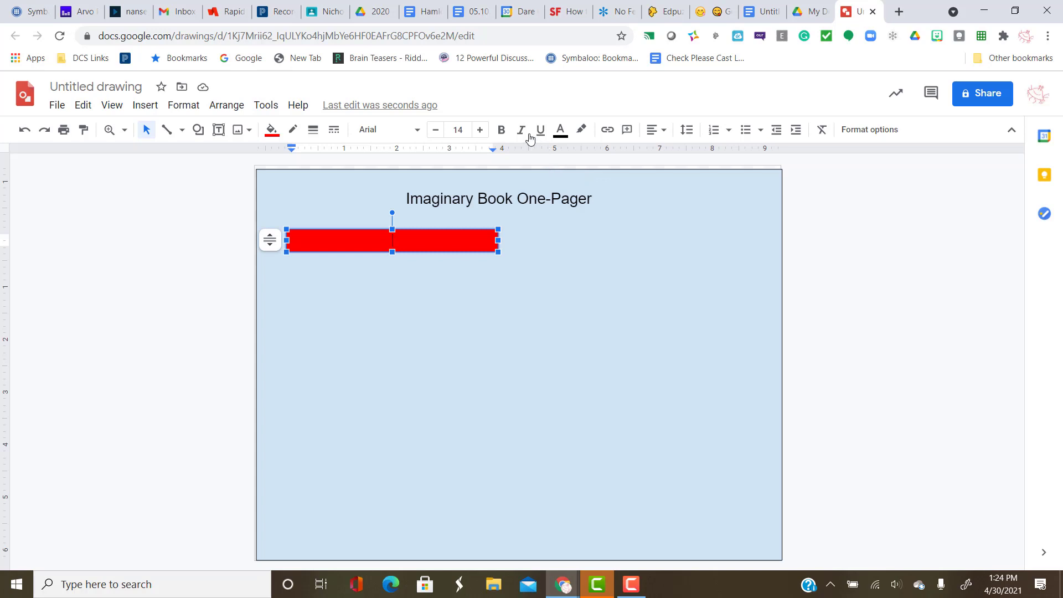
click(383, 131)
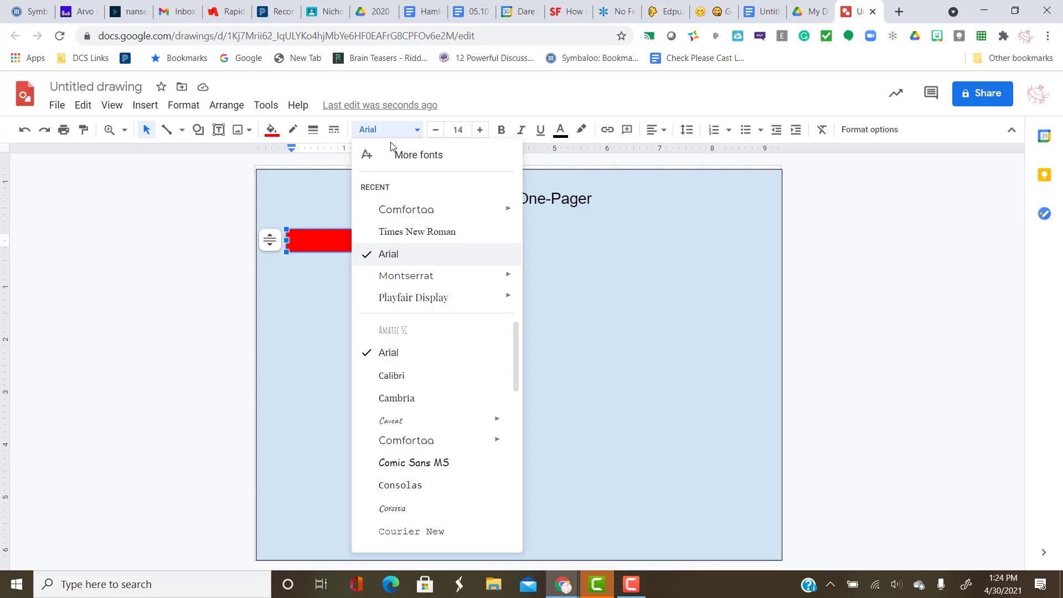
click(415, 210)
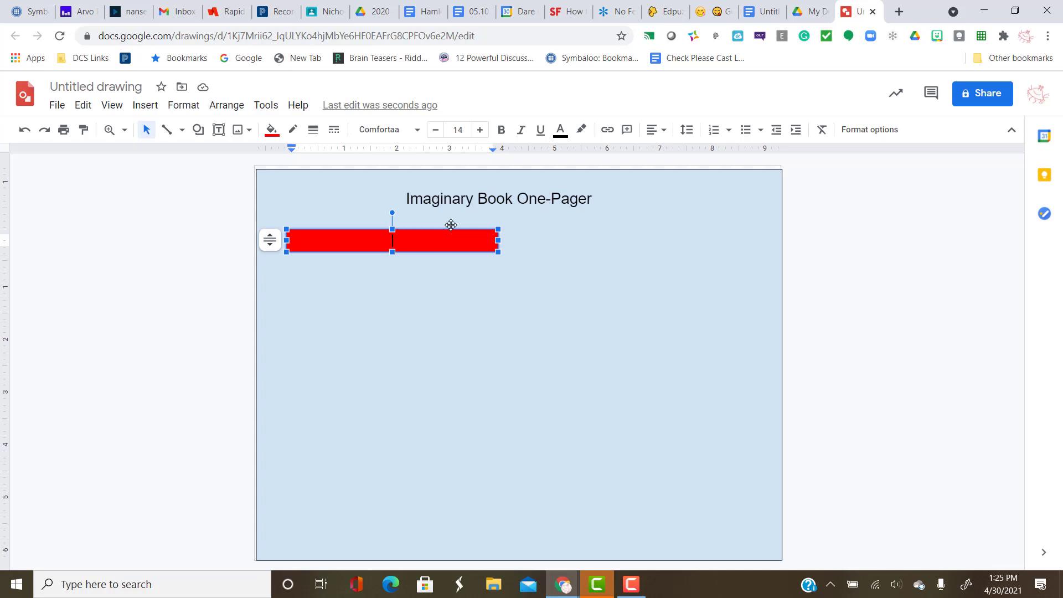
- Enter the character's name as the red box's heading and format it bold at font size 31
text(Blaize Dolittle)
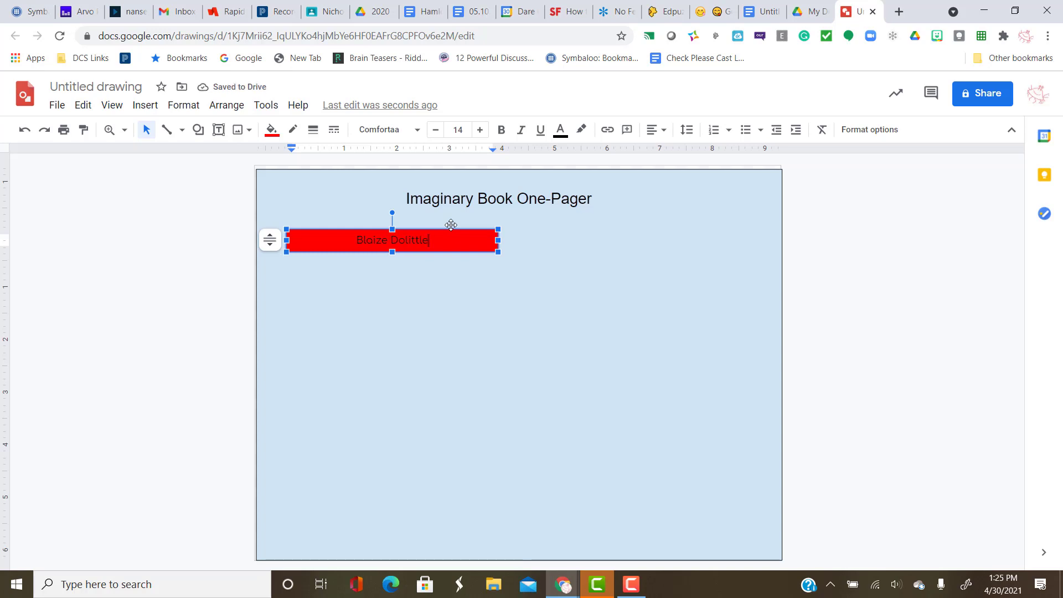
key(Return)
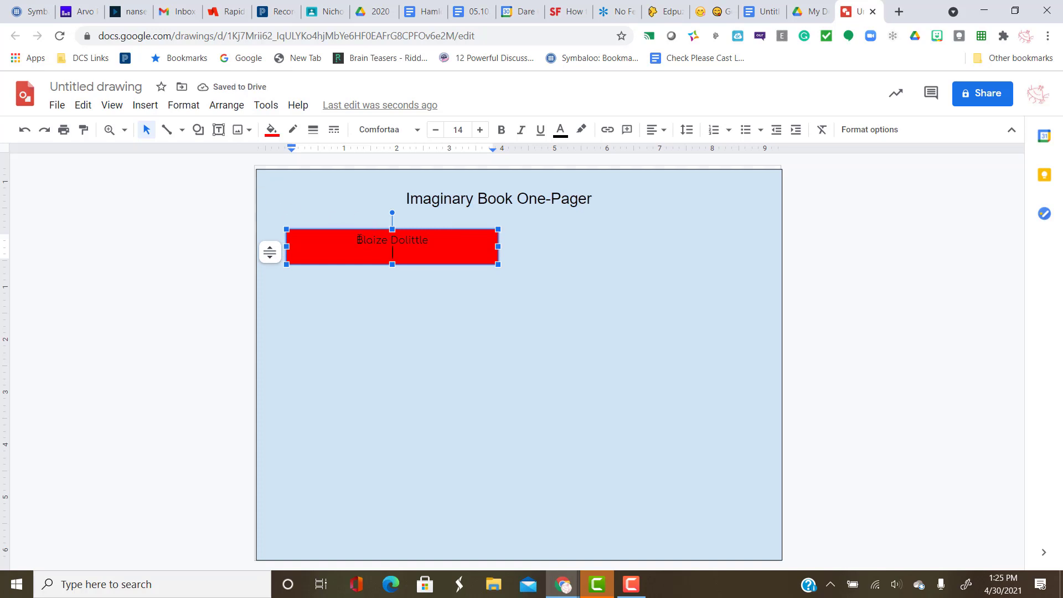
drag(357, 240, 428, 241)
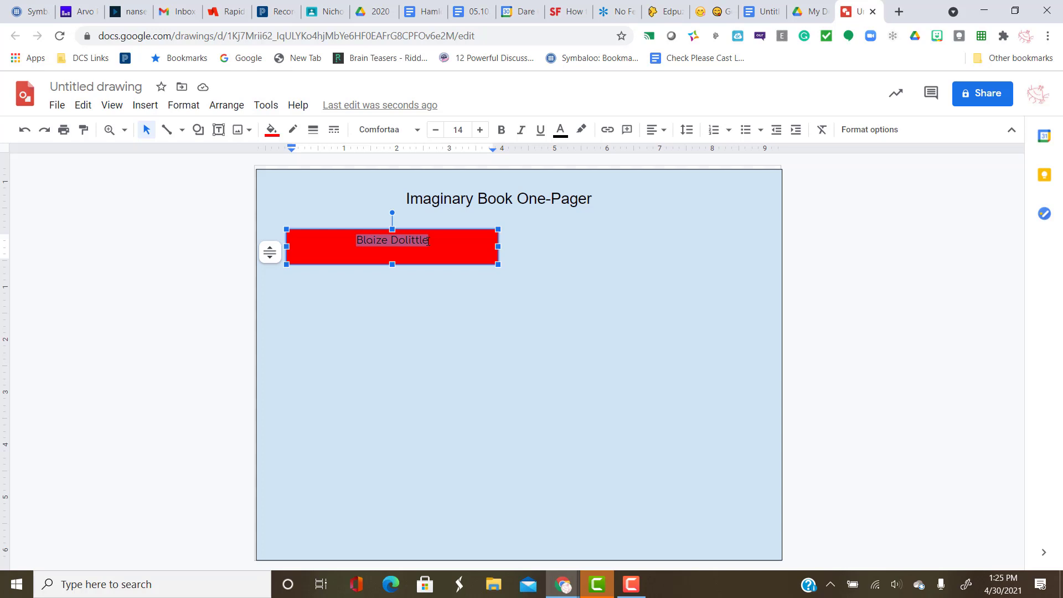
click(480, 133)
click(480, 130)
click(480, 131)
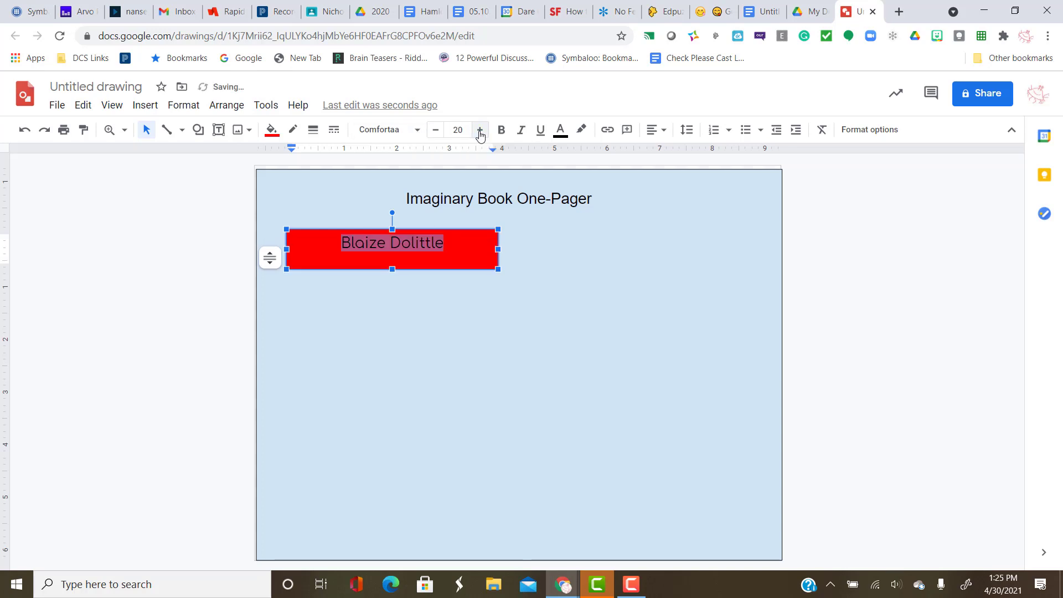
click(480, 131)
click(481, 131)
click(480, 131)
click(480, 130)
click(480, 131)
click(480, 131)
click(480, 130)
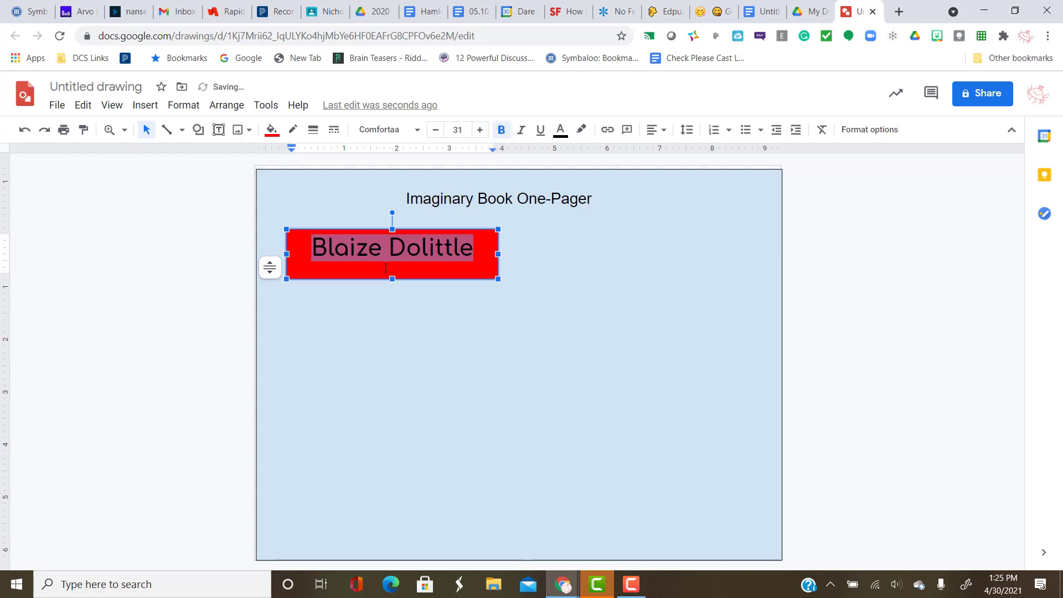
- Below the name, after a blank line, enter "It is always important to be on time and to treat others with kindness" (47)
click(404, 270)
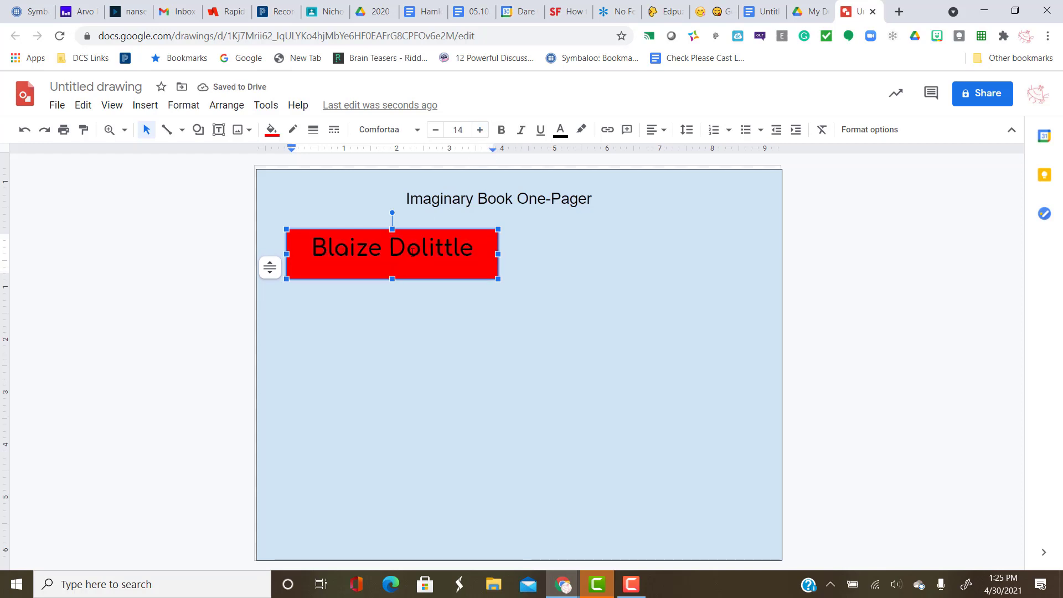
key(Return)
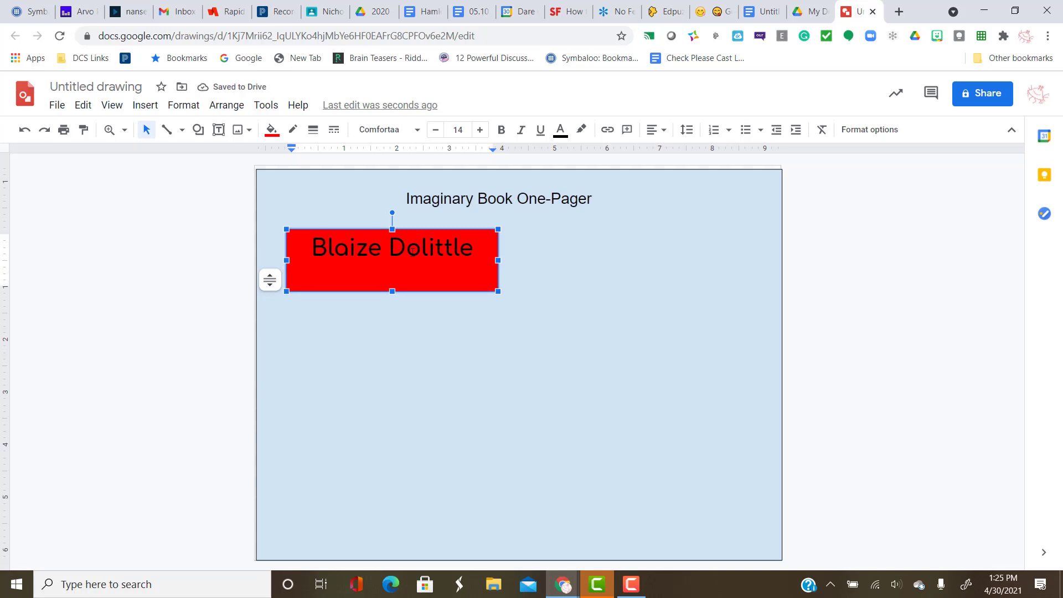
text(")
text(It is always important to be on time and to )
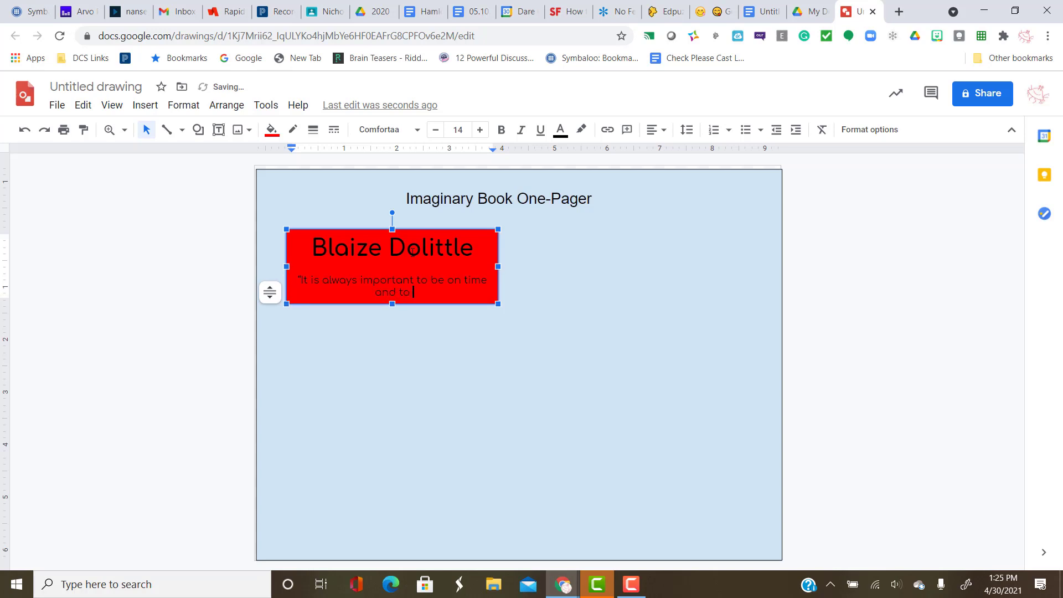
text(treat others with kindness)
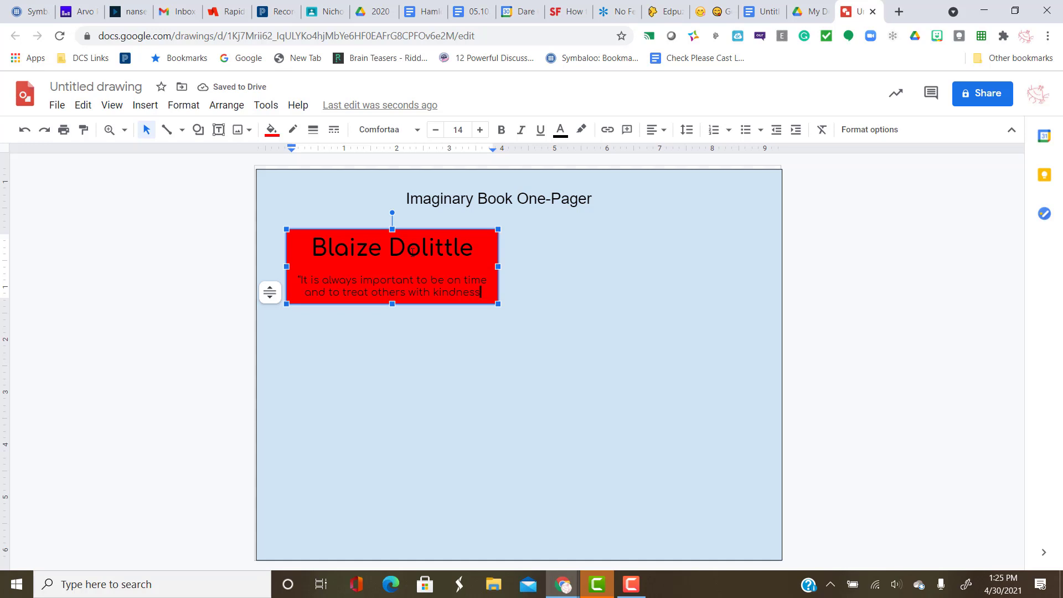
text(")
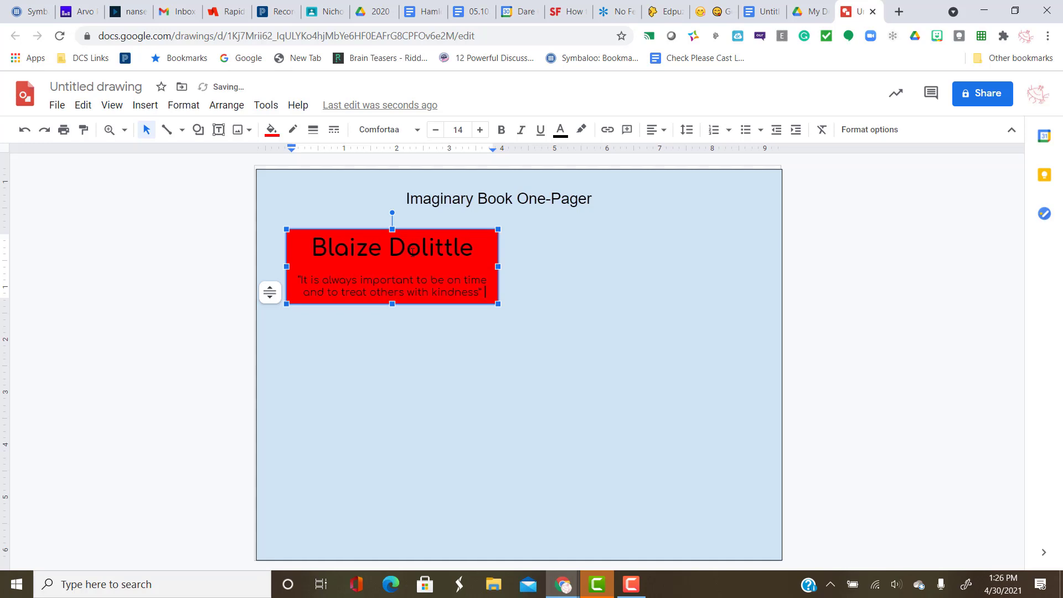
text( (47).)
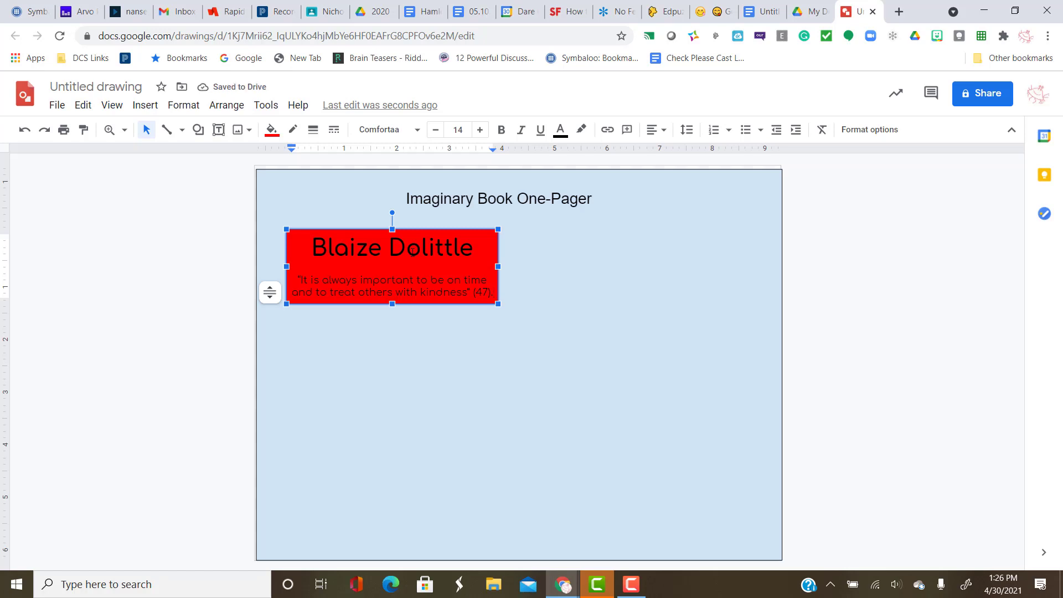
- Add five line breaks after the quote to extend the red box downward
key(Return)
key(Return)
key(Return)
key(Return)
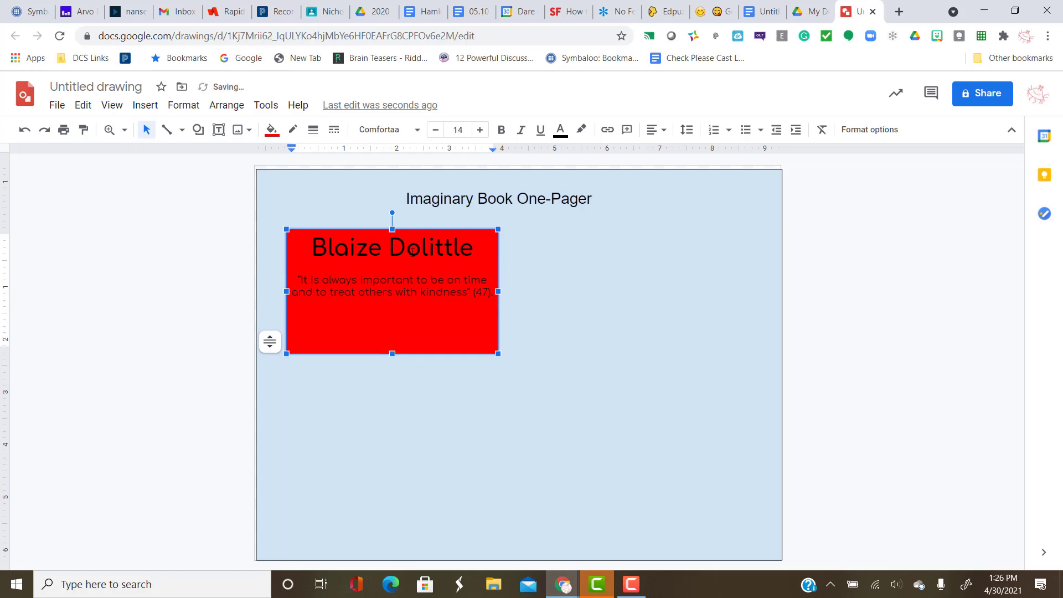
key(Return)
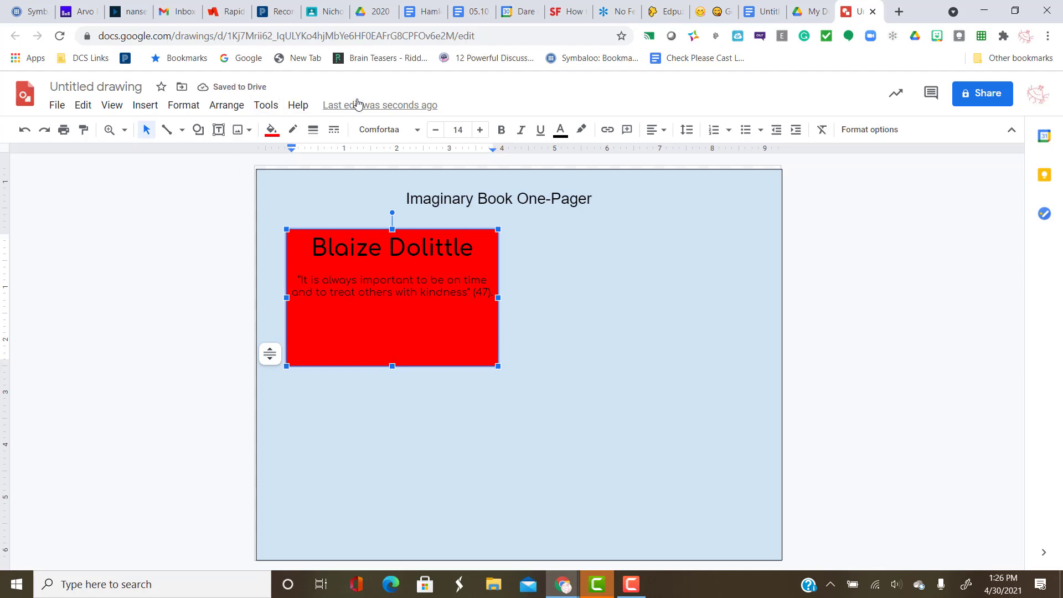
- Switch to the getemoji.com page, copy the blushing smiley with smiling eyes, and return to the drawing
click(715, 10)
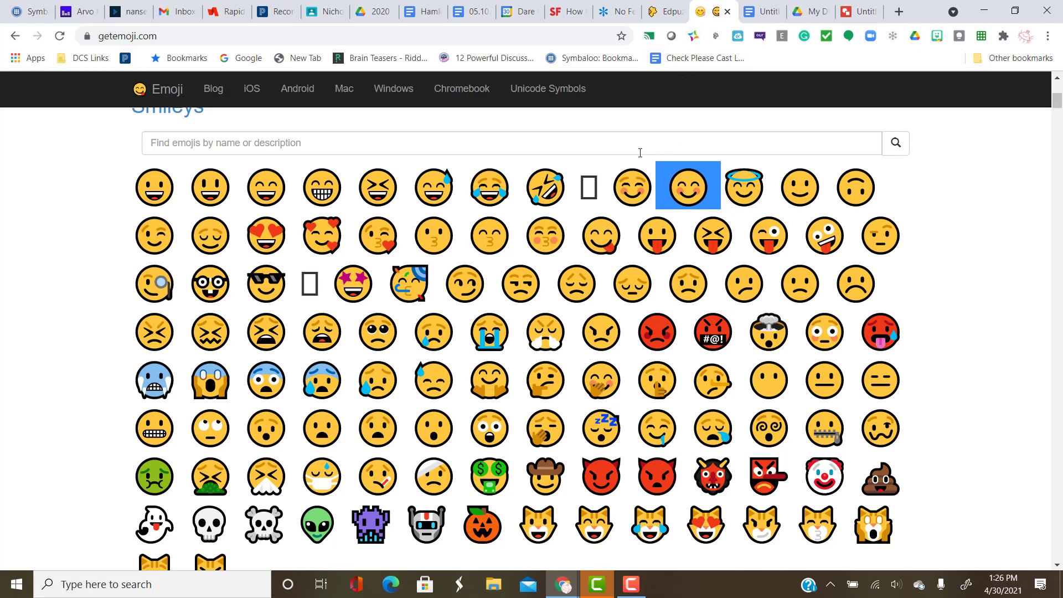
click(664, 112)
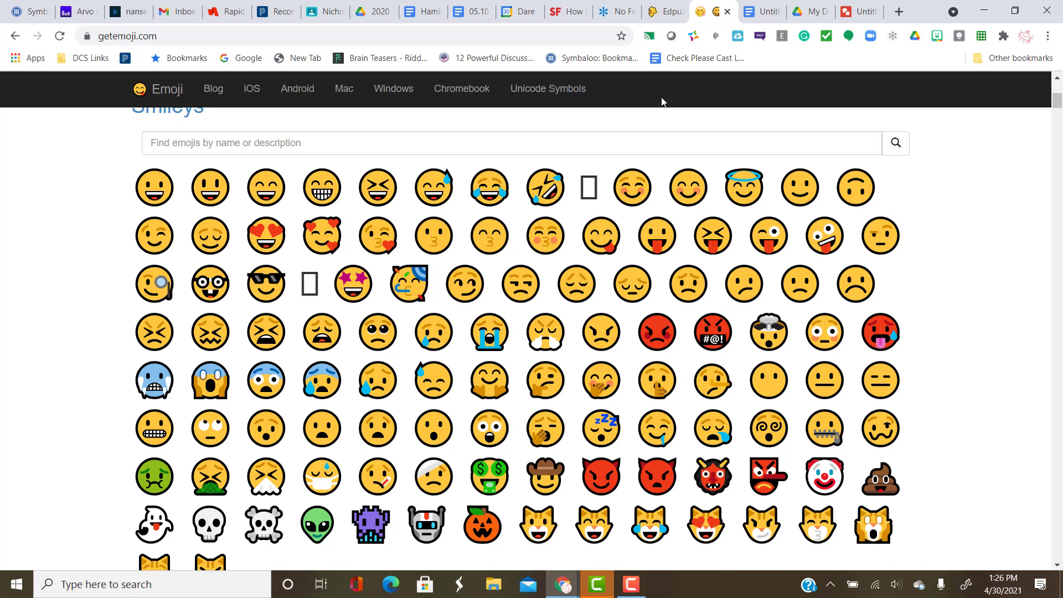
double_click(685, 187)
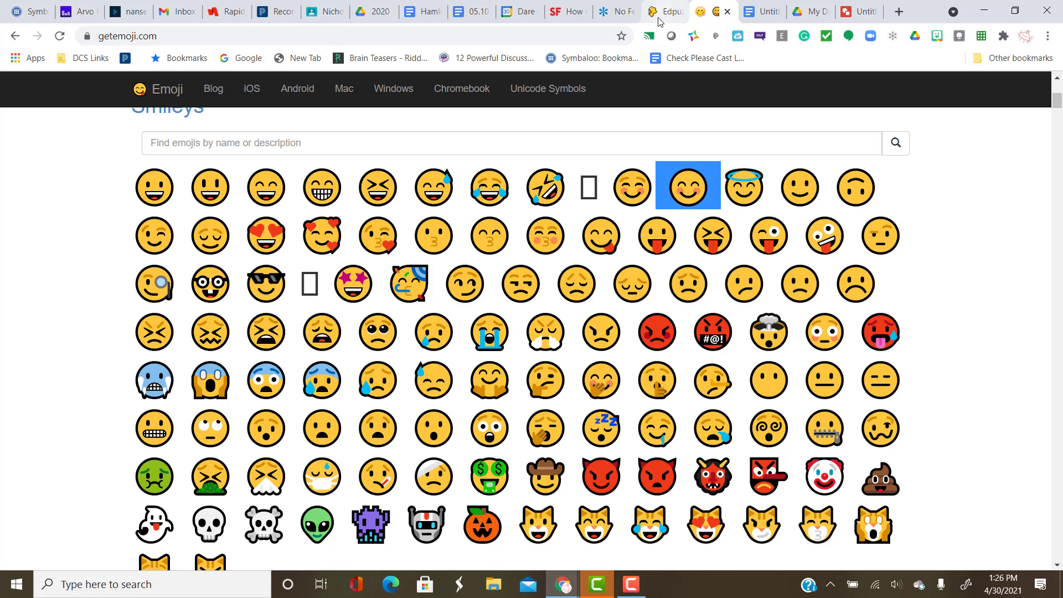
click(857, 12)
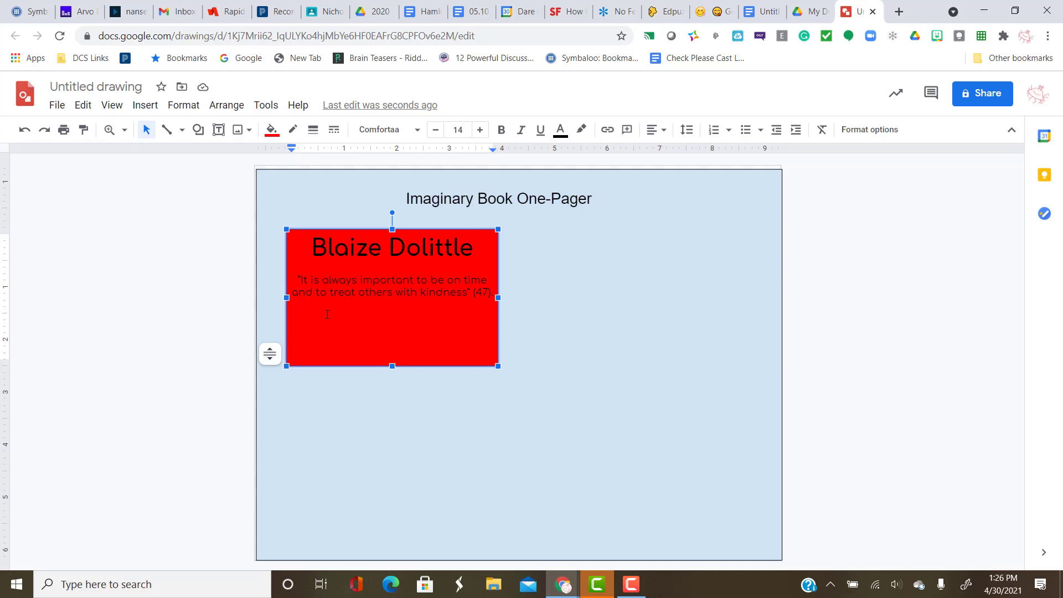
- Left-align the blank line below the quote and paste the smiley emoji there, followed by a tab space
click(653, 131)
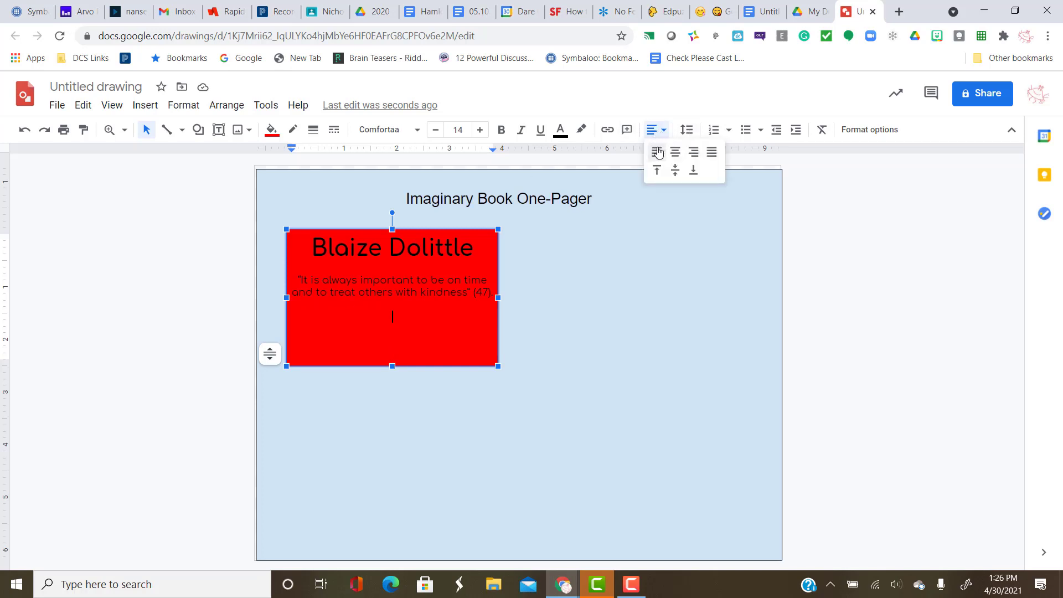
click(658, 153)
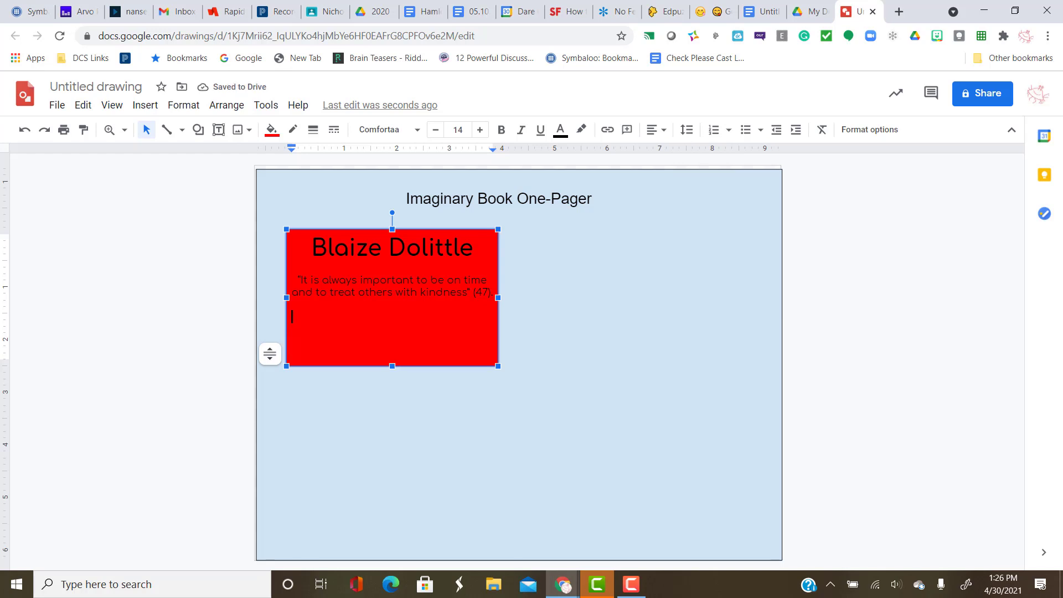
key(ctrl+v)
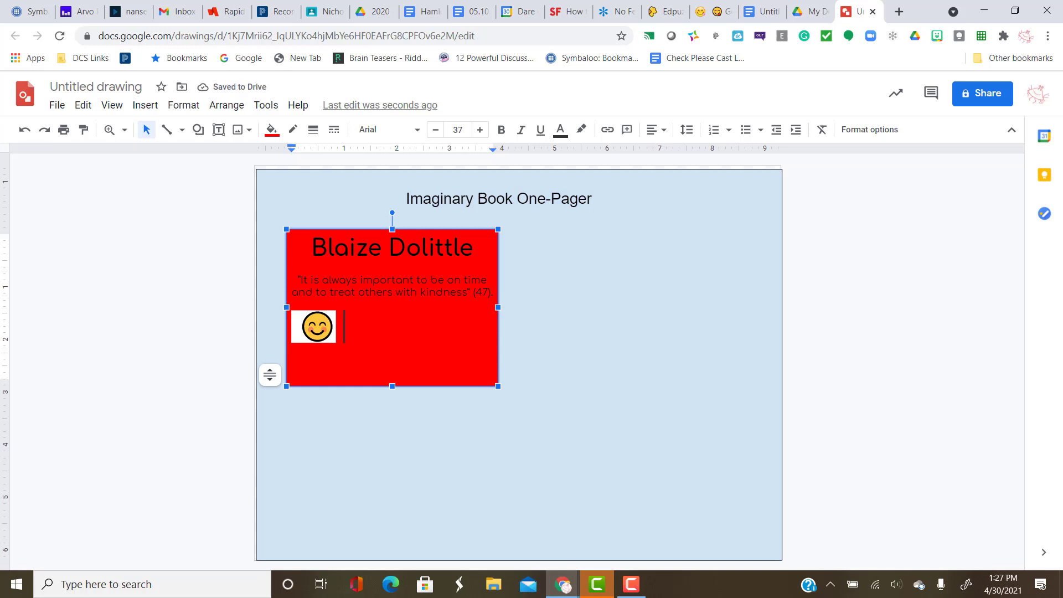
key(Tab)
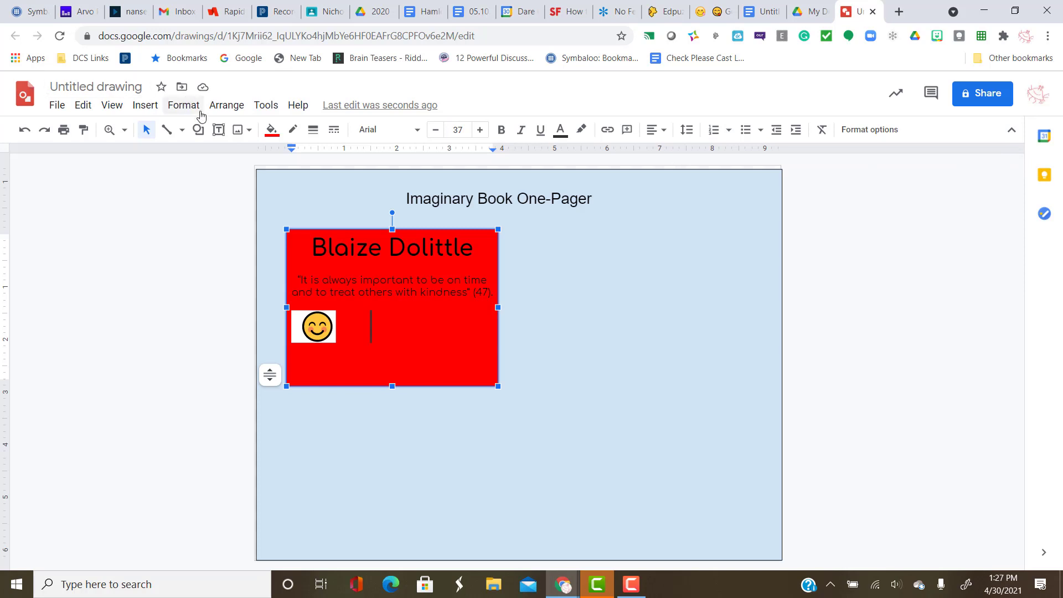
- Search the web for softball glove images to insert into the drawing
click(253, 133)
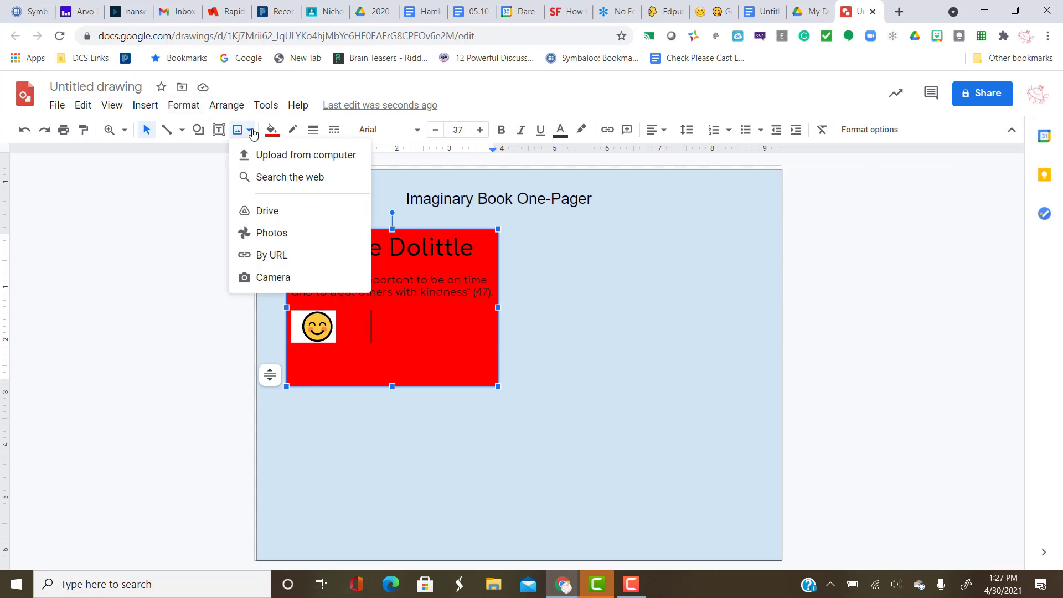
click(272, 177)
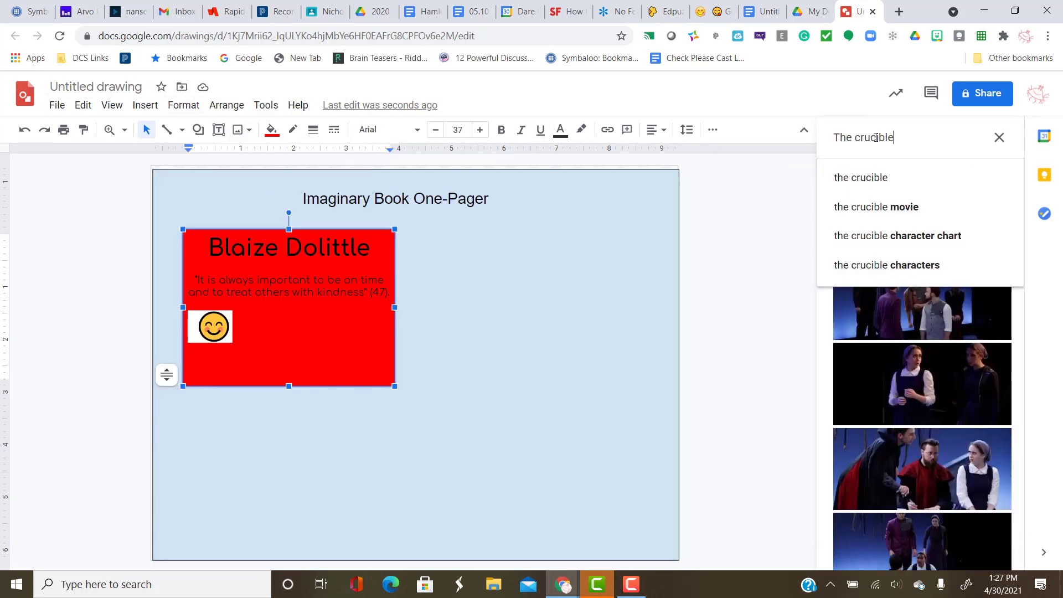
drag(897, 139, 836, 140)
text(softba)
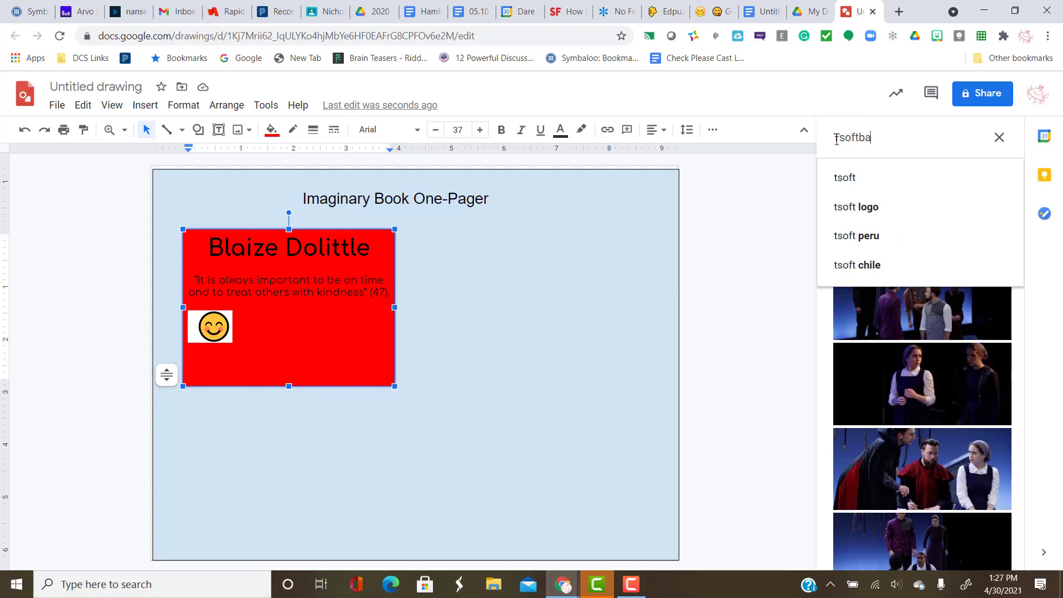
text(ll glove)
key(Return)
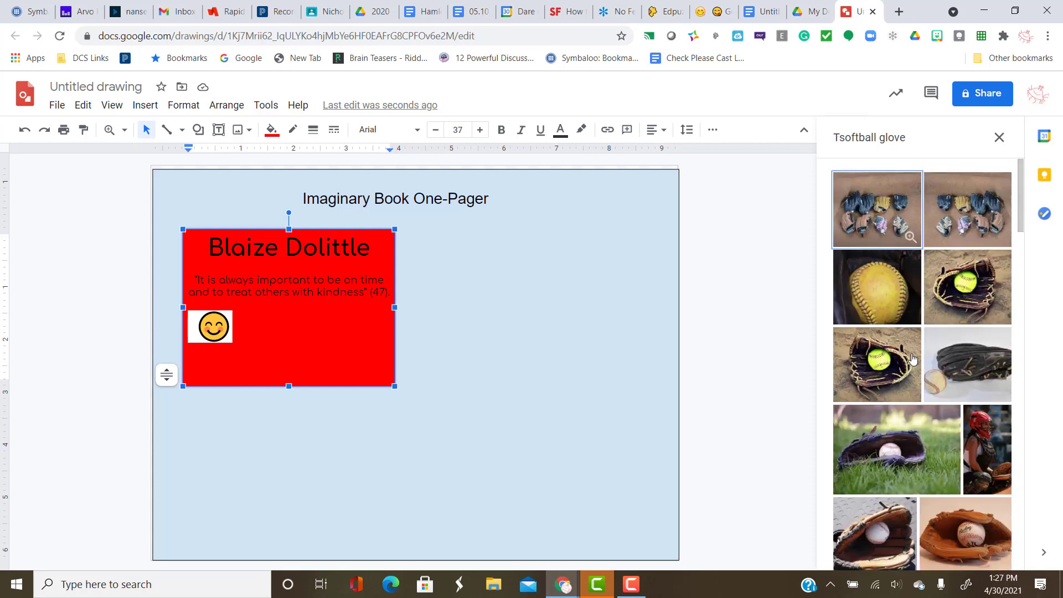
- Insert the image of a brown glove holding a Rawlings baseball, shrinking and placing it beside the emoji in the red box
scroll(979, 393, down, 3)
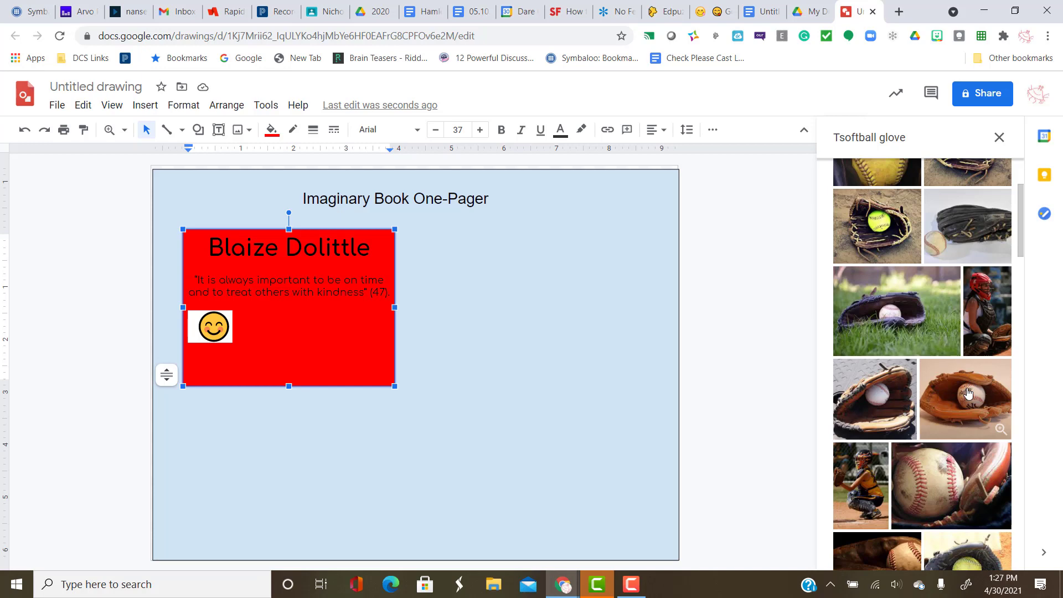
click(969, 390)
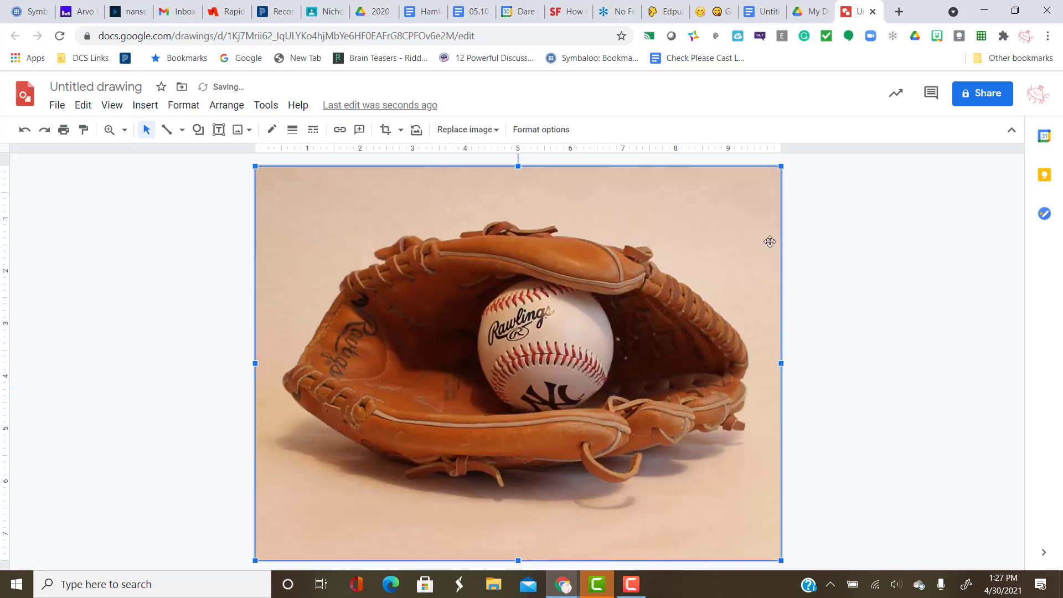
mouse_move(781, 166)
mouse_down()
mouse_move(693, 244)
mouse_move(370, 257)
mouse_move(387, 471)
mouse_move(330, 508)
mouse_move(429, 323)
mouse_up()
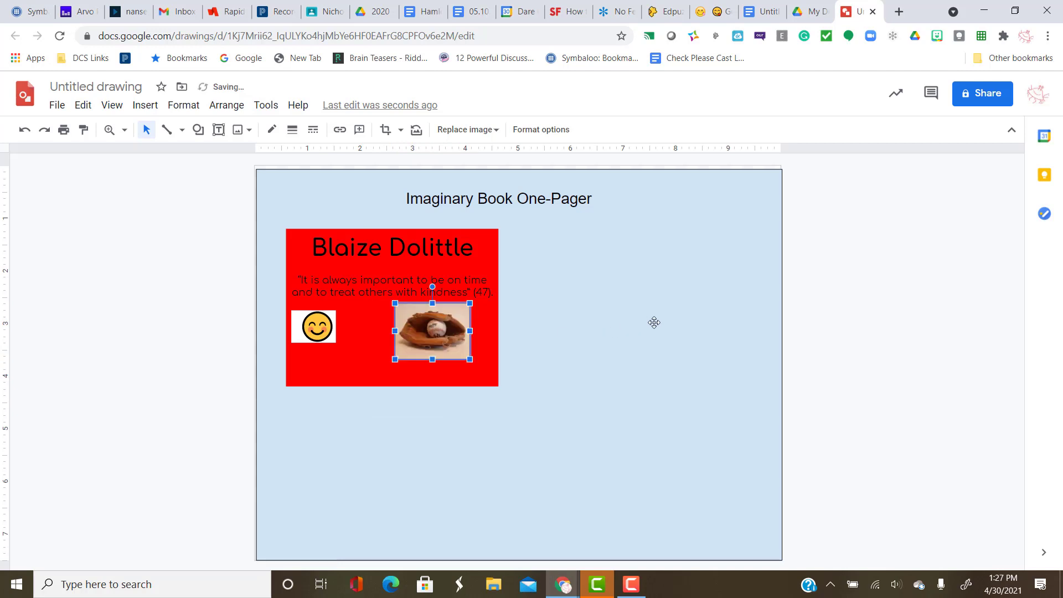
- Give the light blue background rectangle an 8px red border with short dashes
click(654, 322)
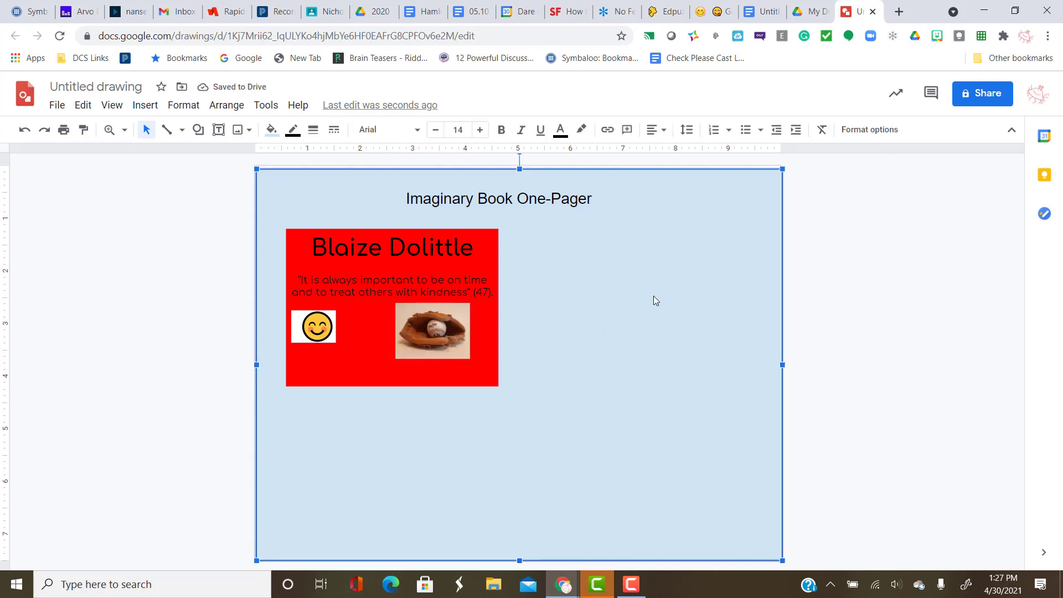
click(371, 188)
click(330, 184)
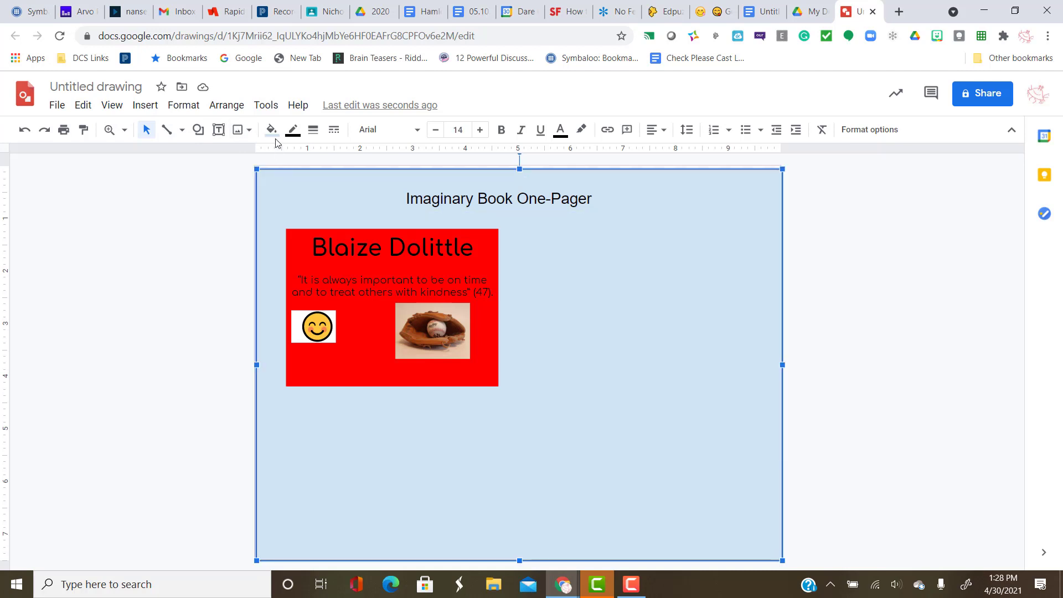
click(314, 133)
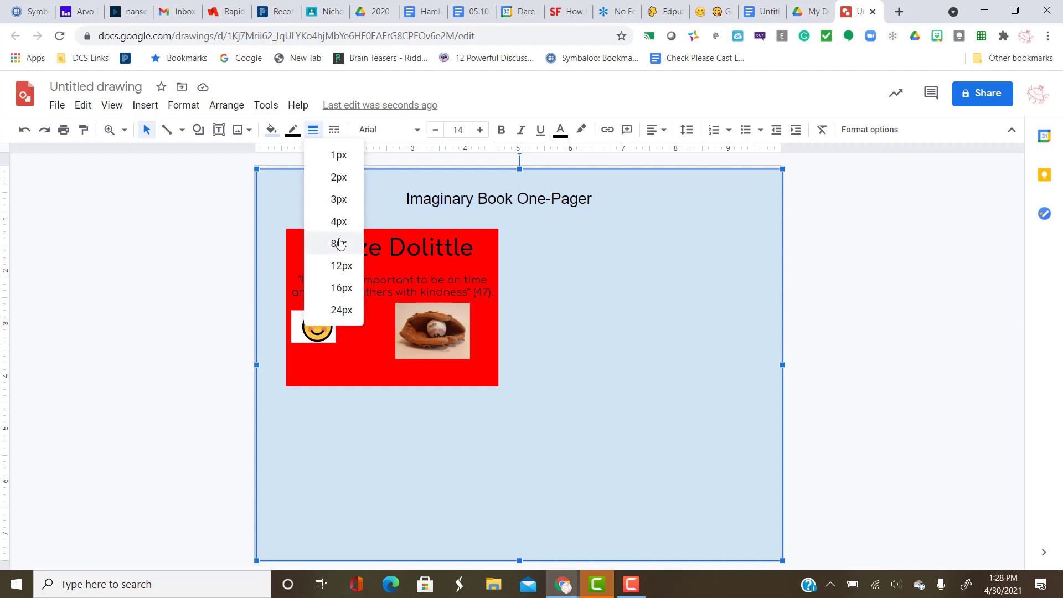
click(339, 244)
click(338, 132)
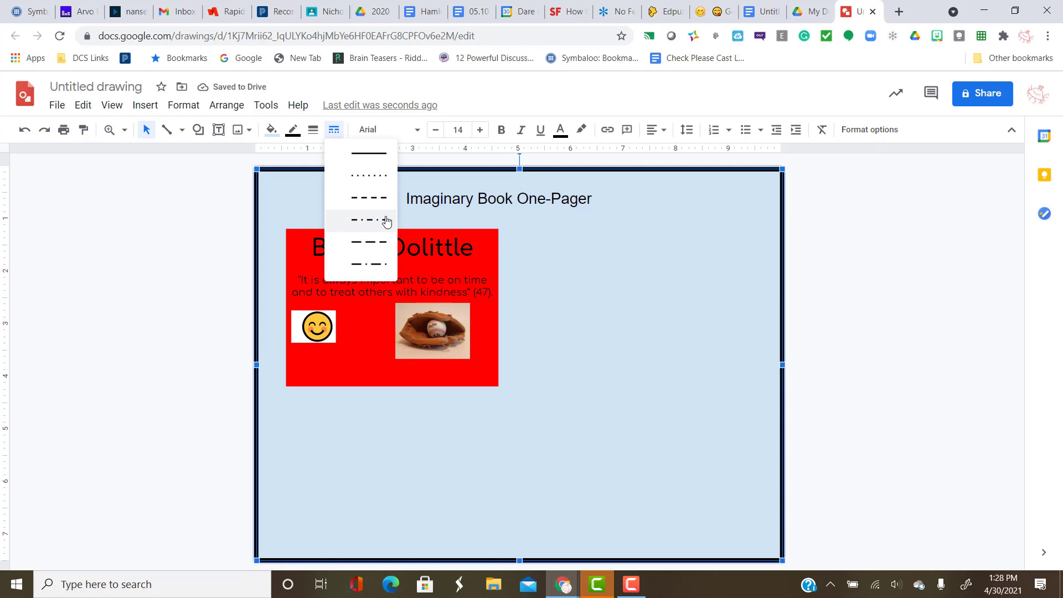
click(382, 201)
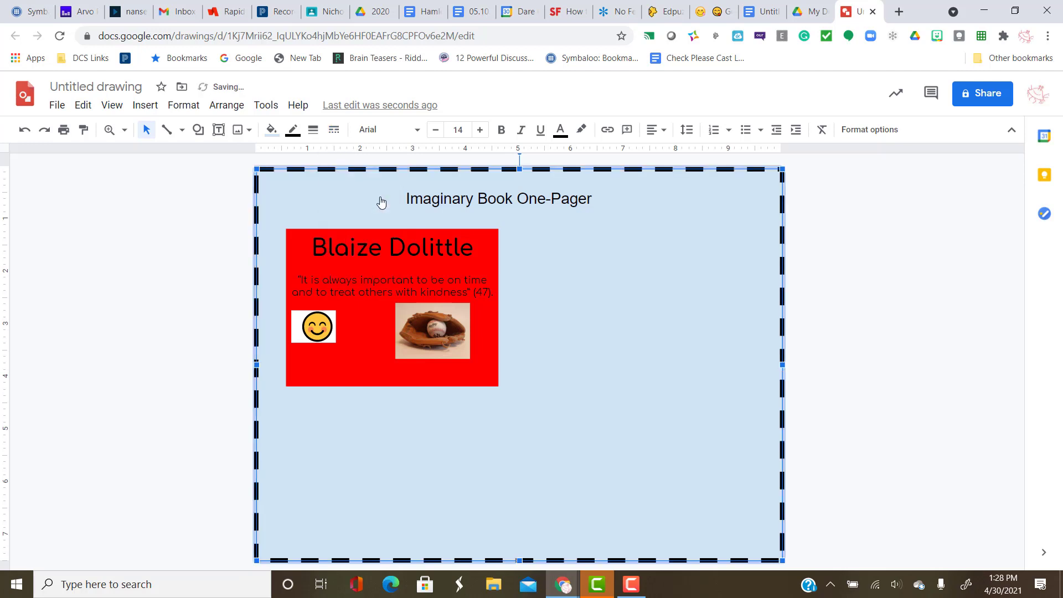
click(293, 132)
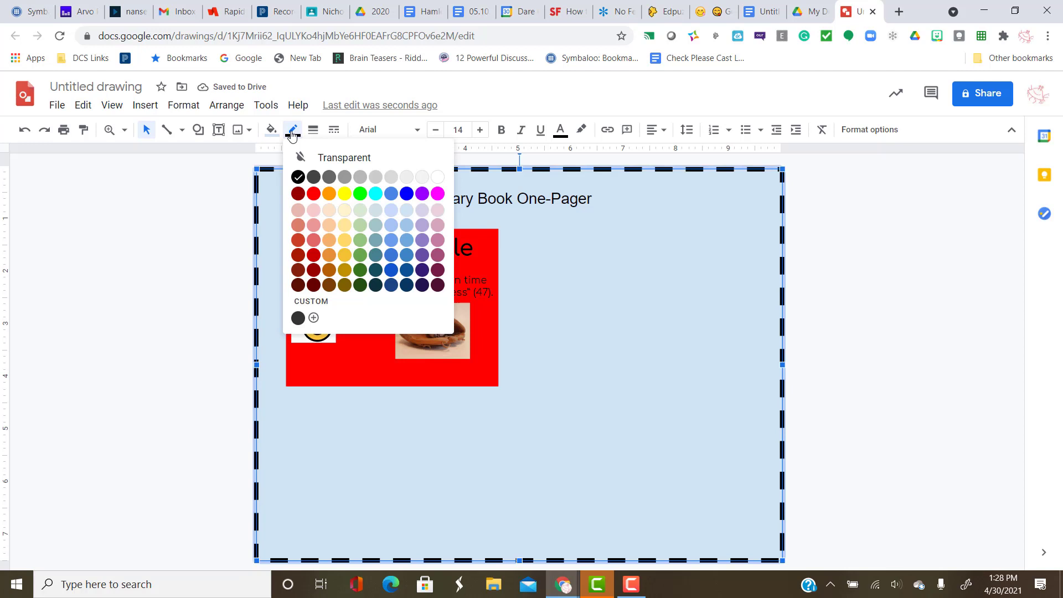
click(313, 195)
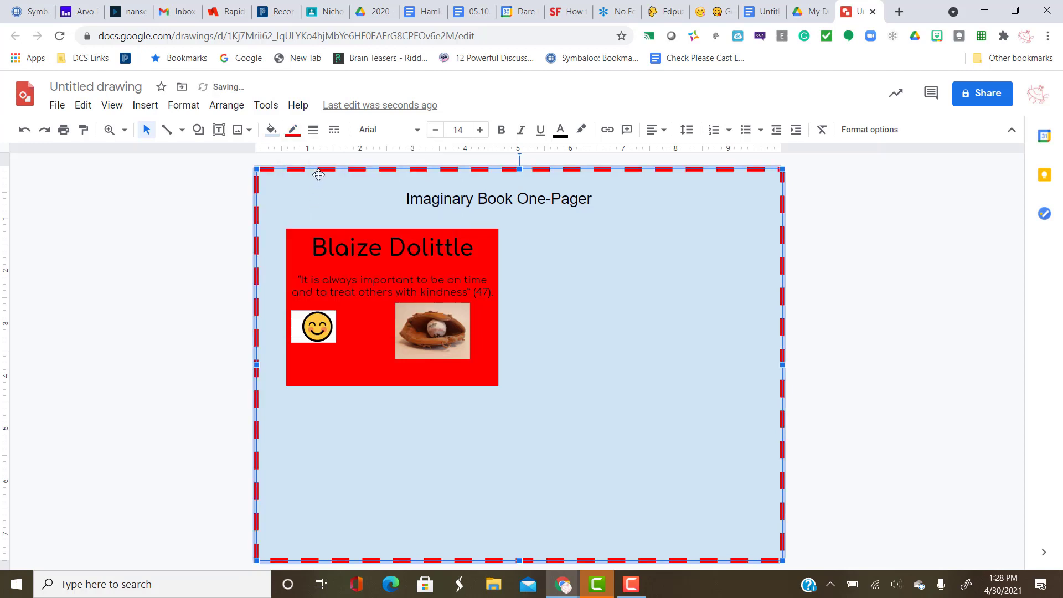
- Open the size and rotation settings in the background rectangle's format options
click(185, 106)
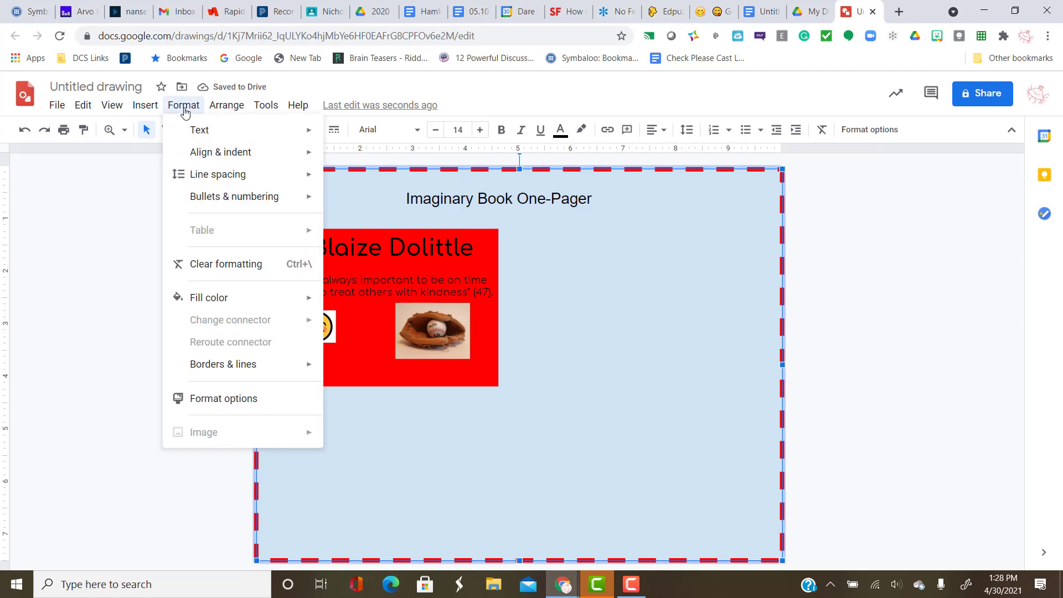
click(224, 401)
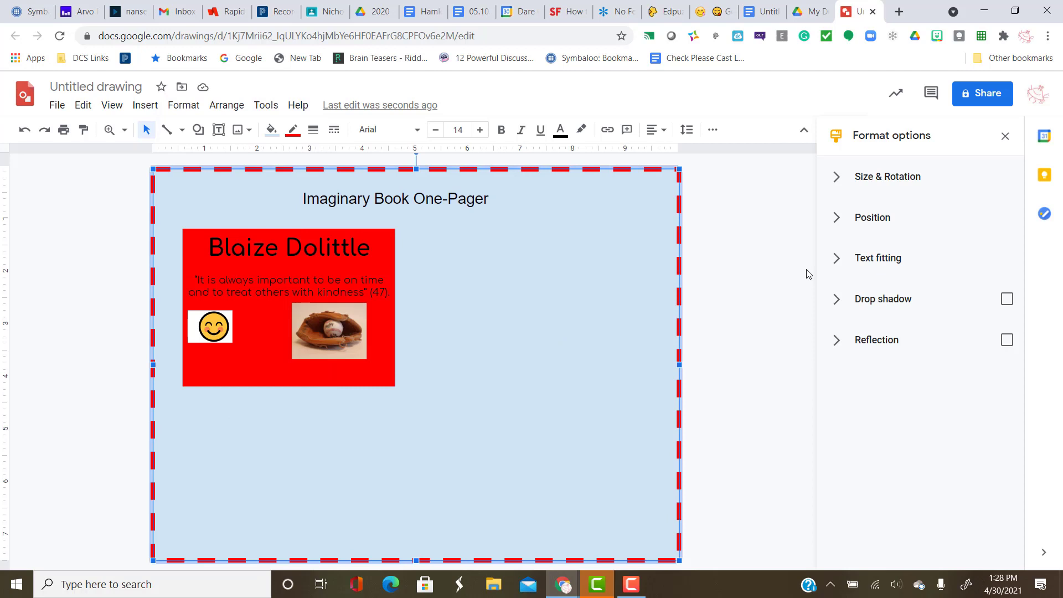
click(857, 179)
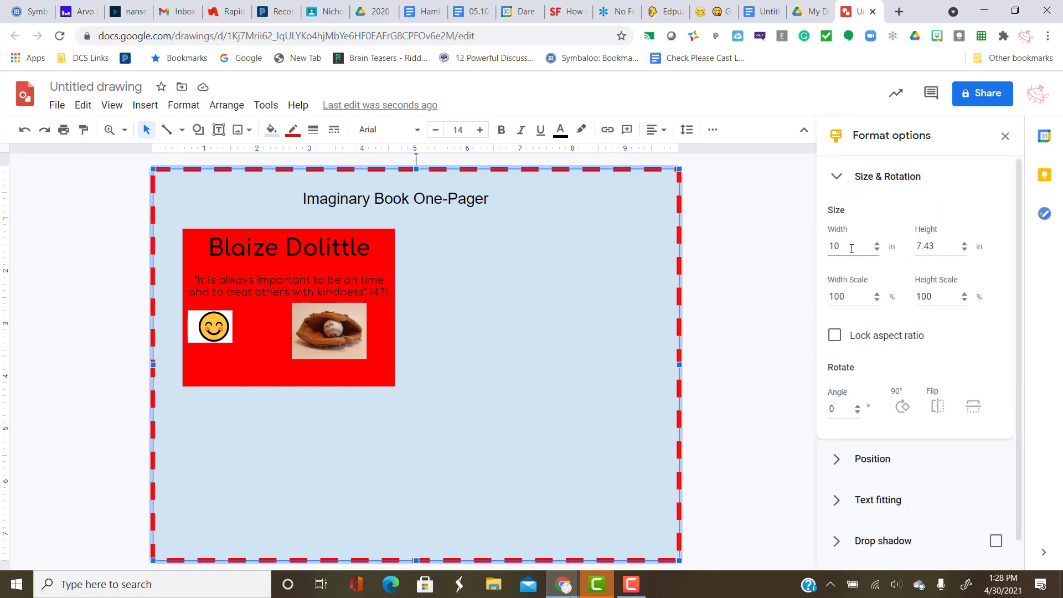